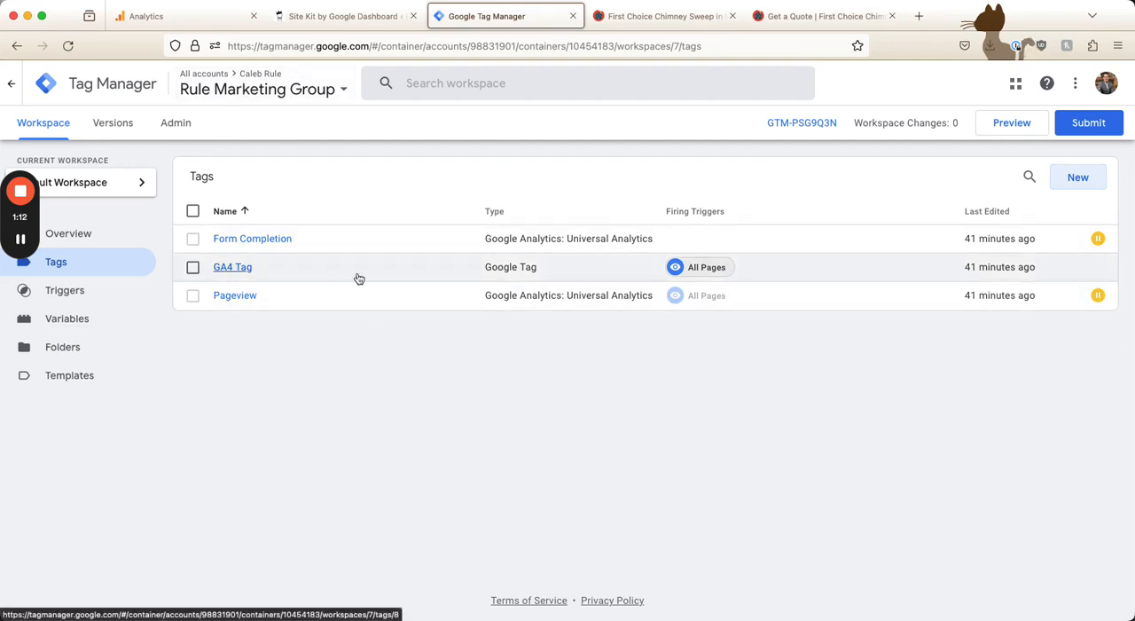
left_click(1074, 183)
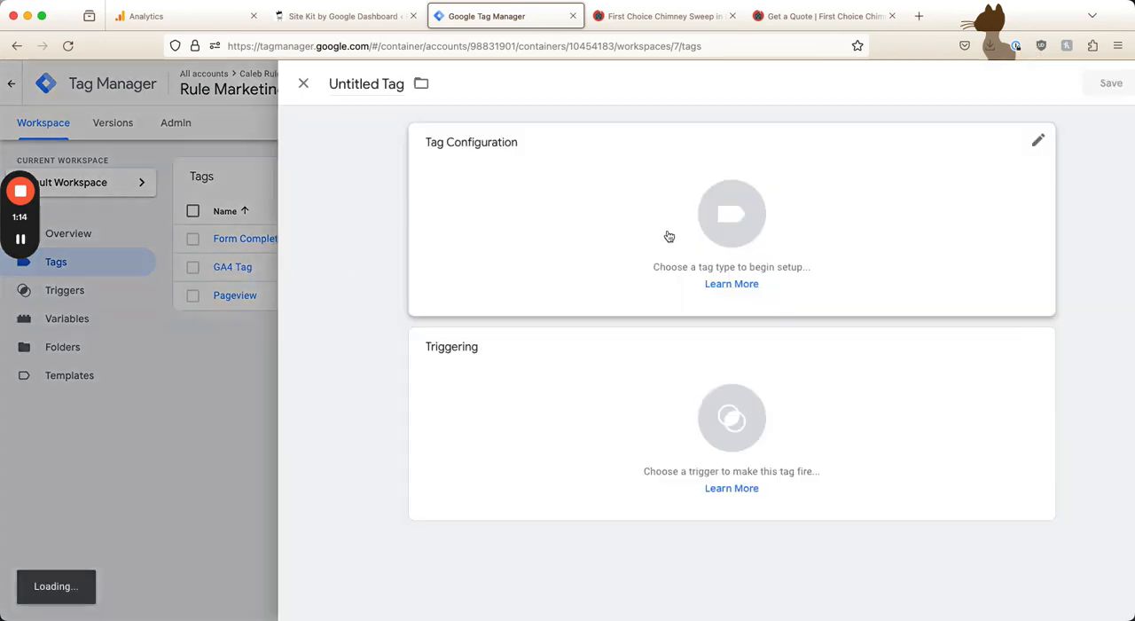
left_click(505, 177)
left_click(769, 199)
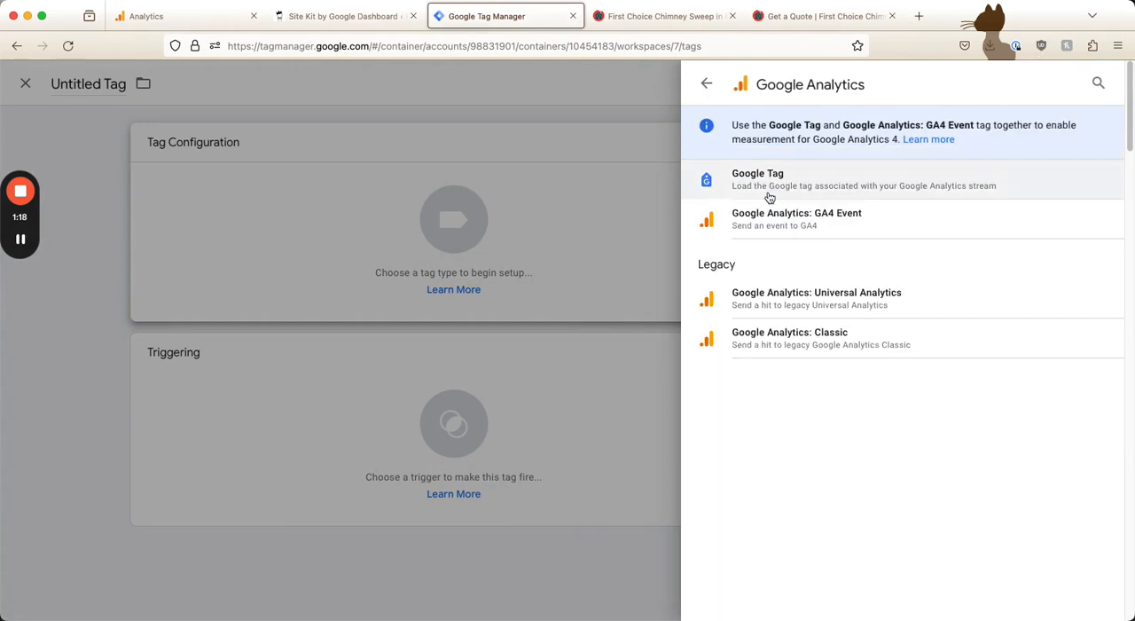
left_click(783, 191)
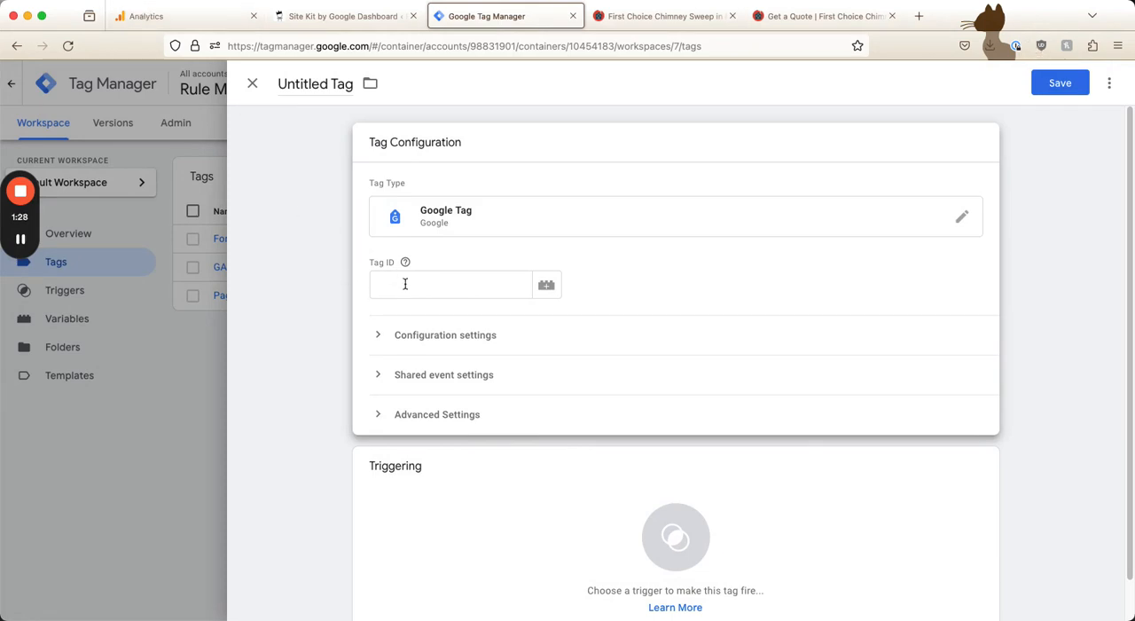
left_click(504, 552)
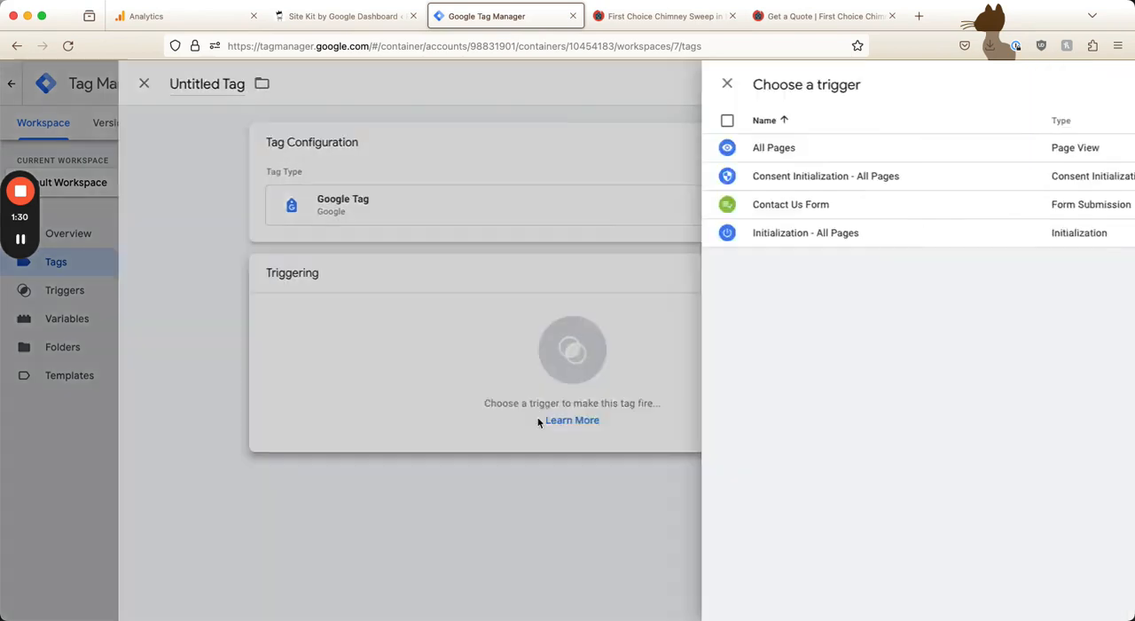
left_click(525, 148)
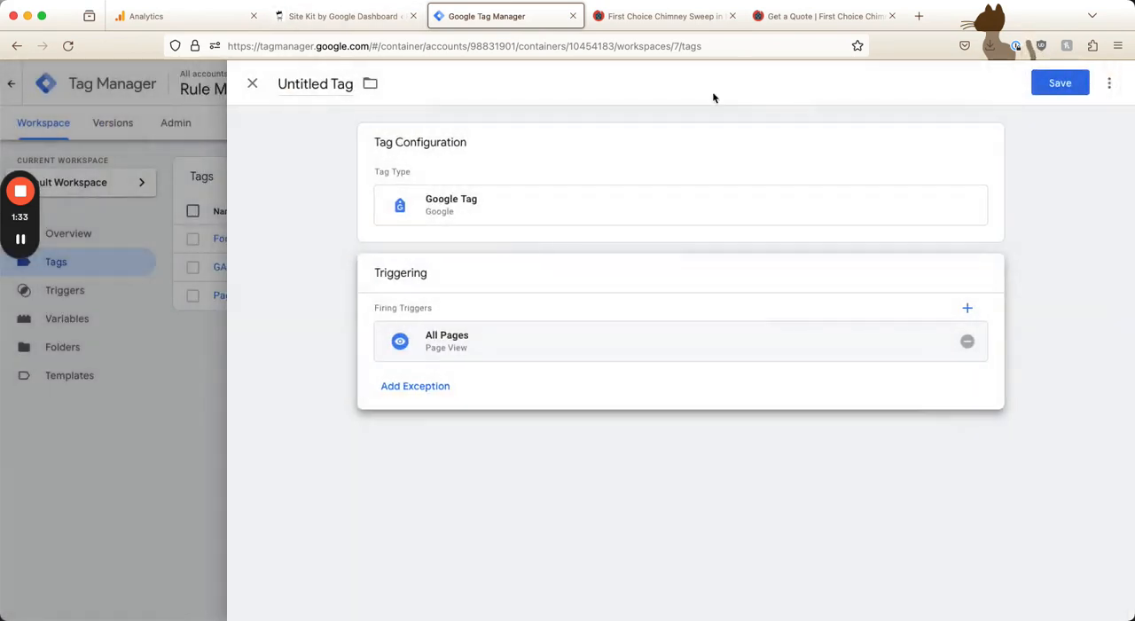
left_click(243, 85)
left_click(684, 251)
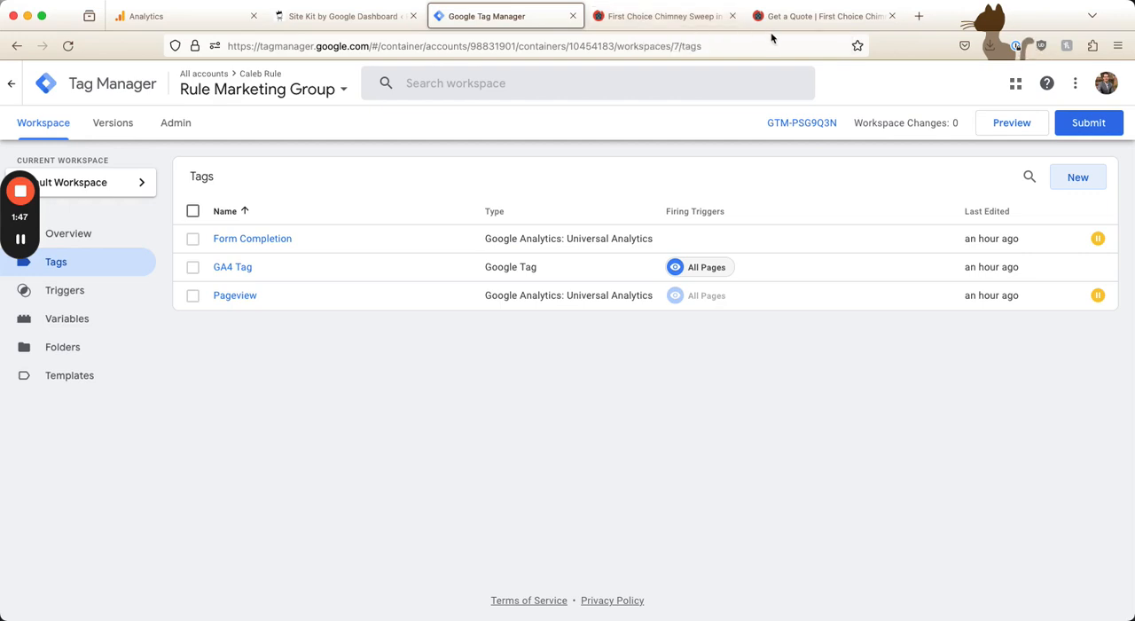
Create a new tag named "Form submit" with the tag type Google Analytics: GA4 Event
left_click(1077, 177)
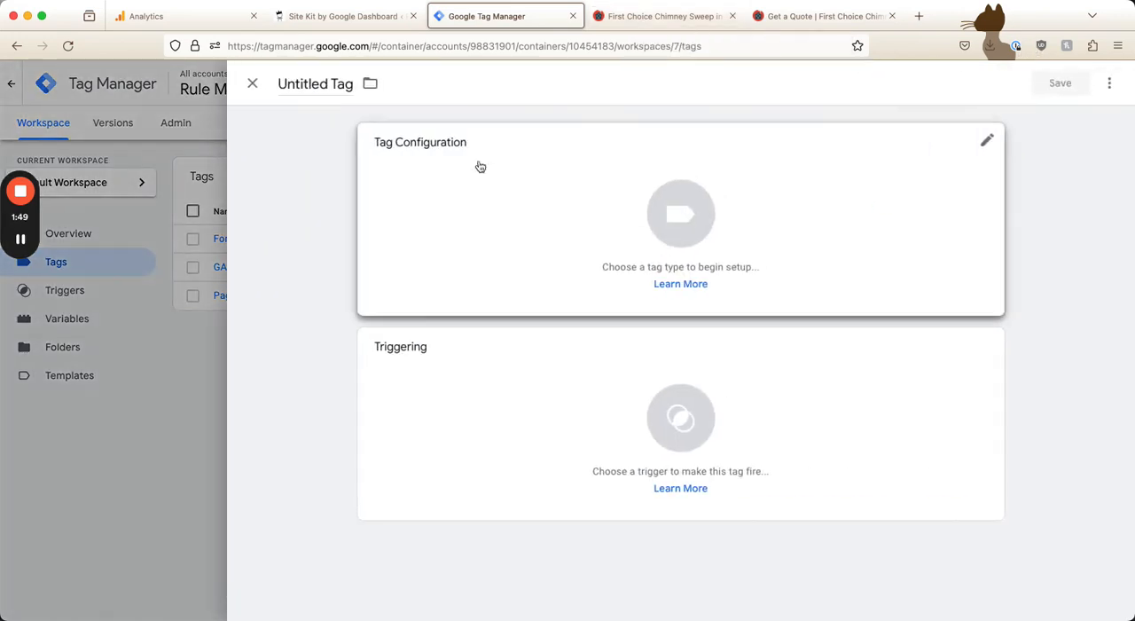
left_click(303, 82)
type("Form")
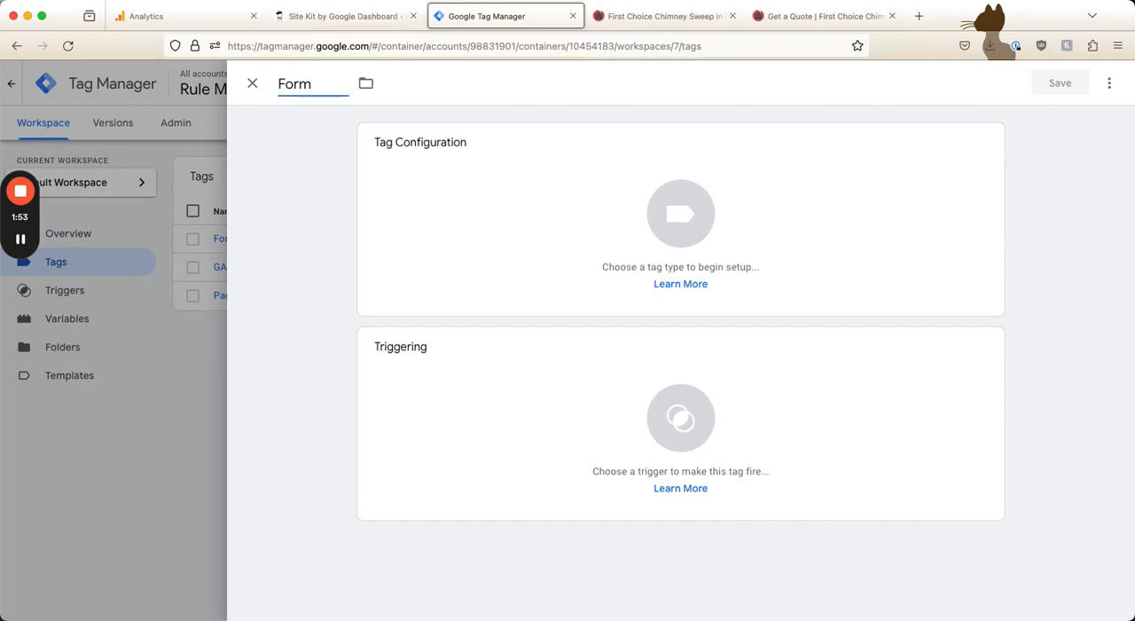
type(" submit")
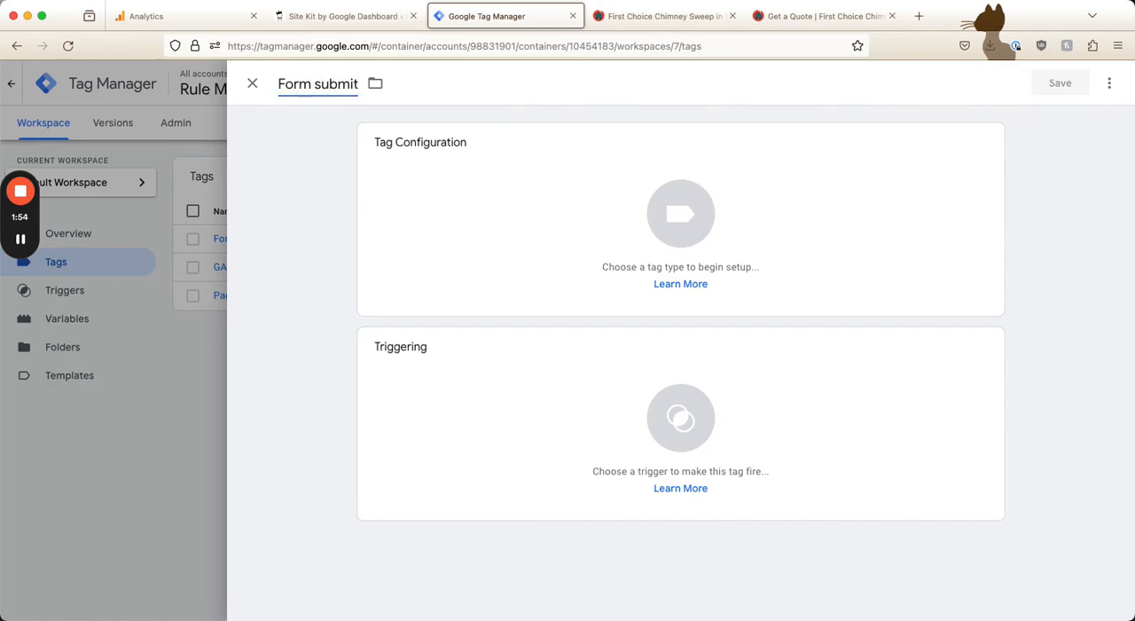
left_click(500, 178)
left_click(786, 216)
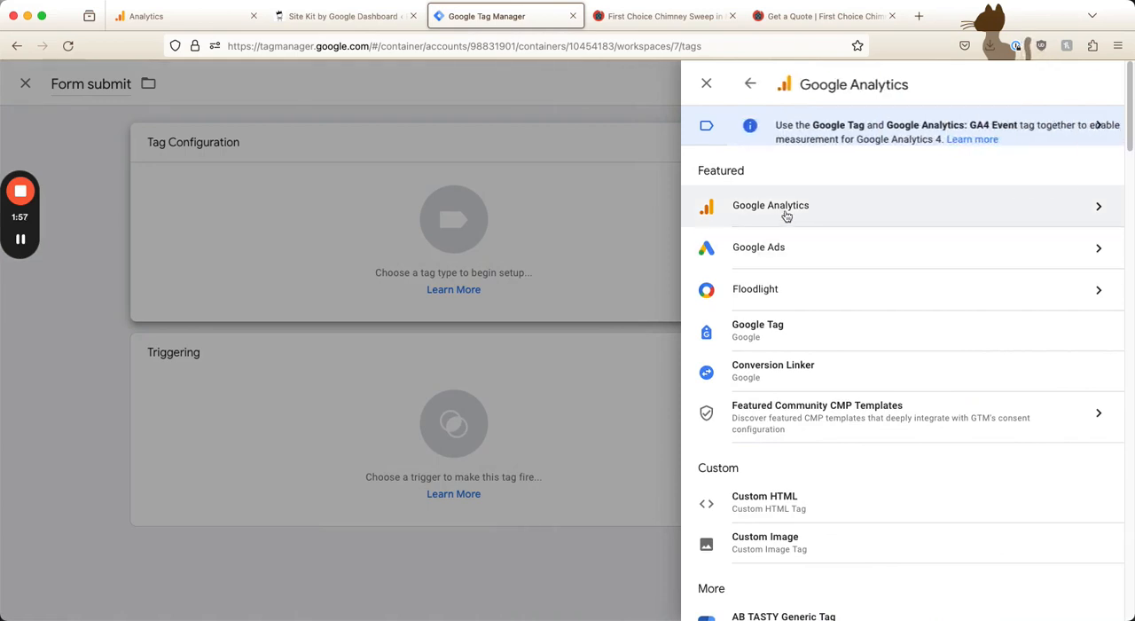
left_click(784, 222)
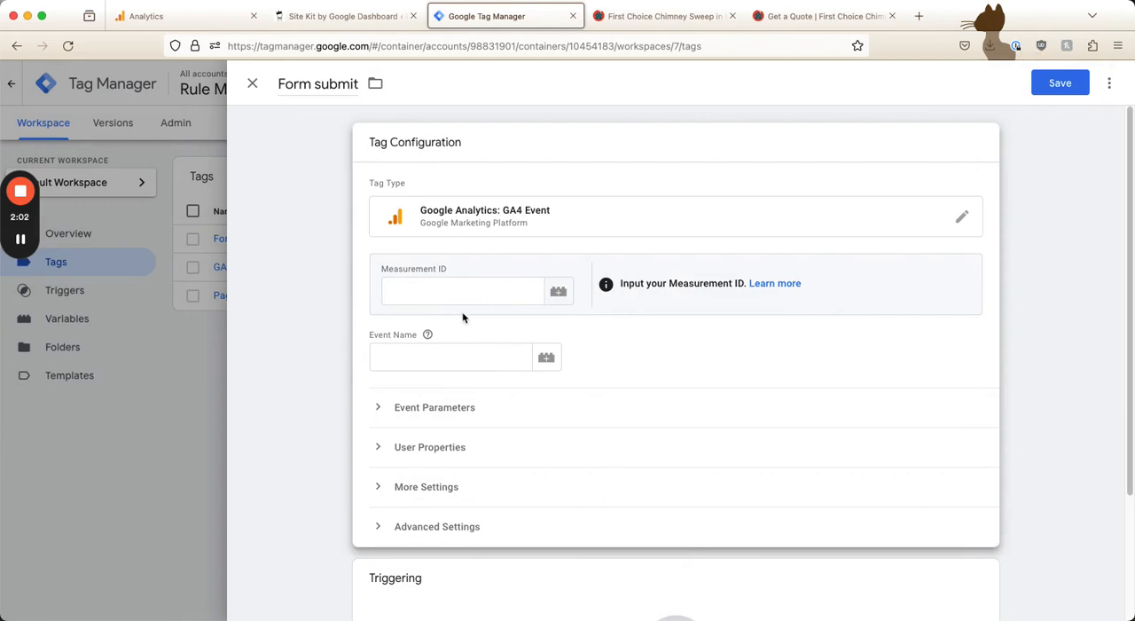
Set the tag's event name to form_submit
scroll(462, 319, "down", 4)
left_click(426, 211)
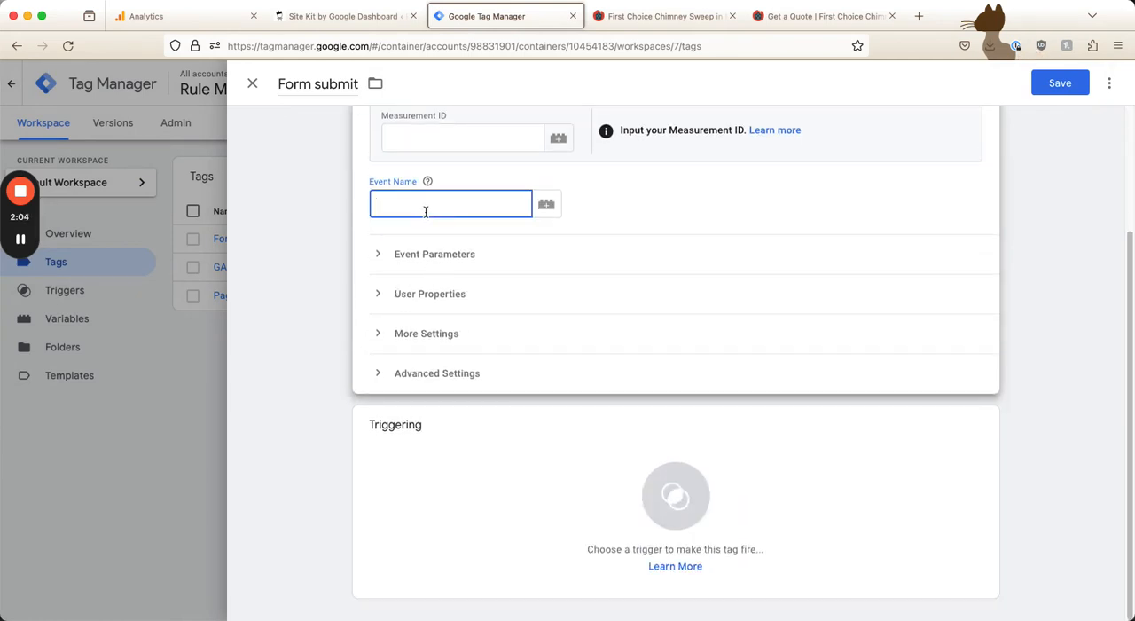
type("form_submit")
Add an event parameter named form_submit to the tag, with the Page URL variable as its value
left_click(378, 254)
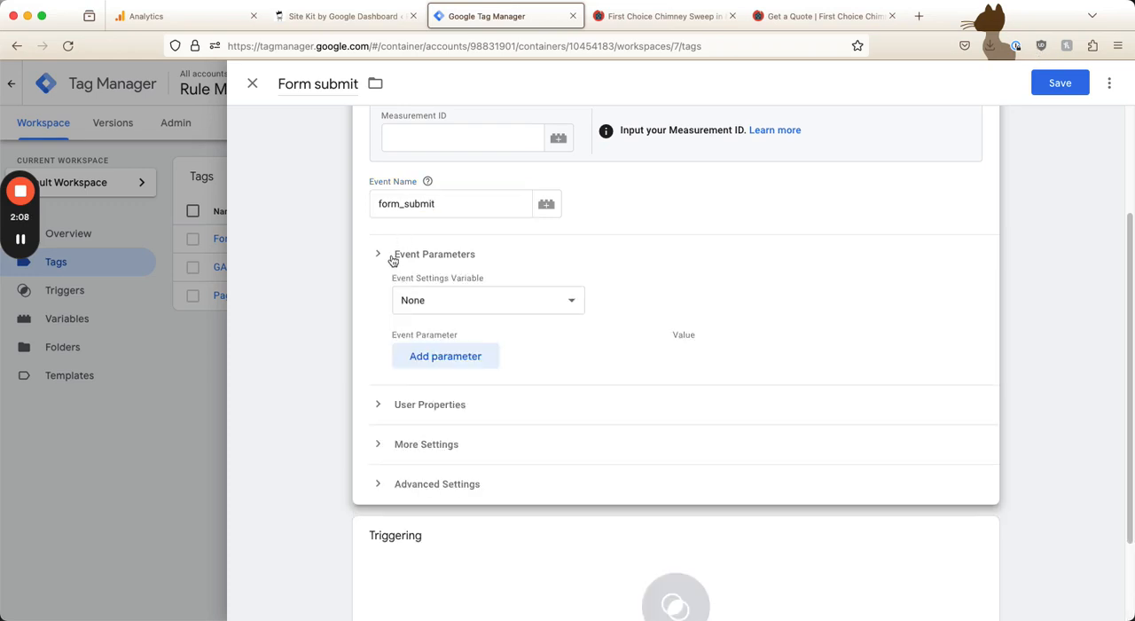
left_click(438, 300)
left_click(372, 305)
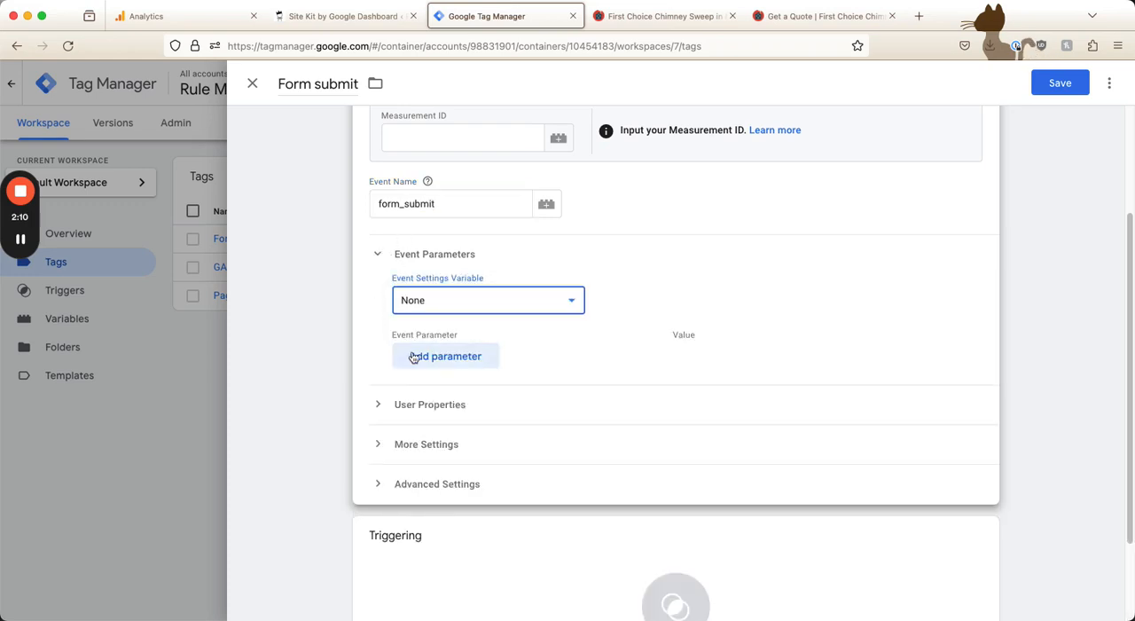
left_click(415, 357)
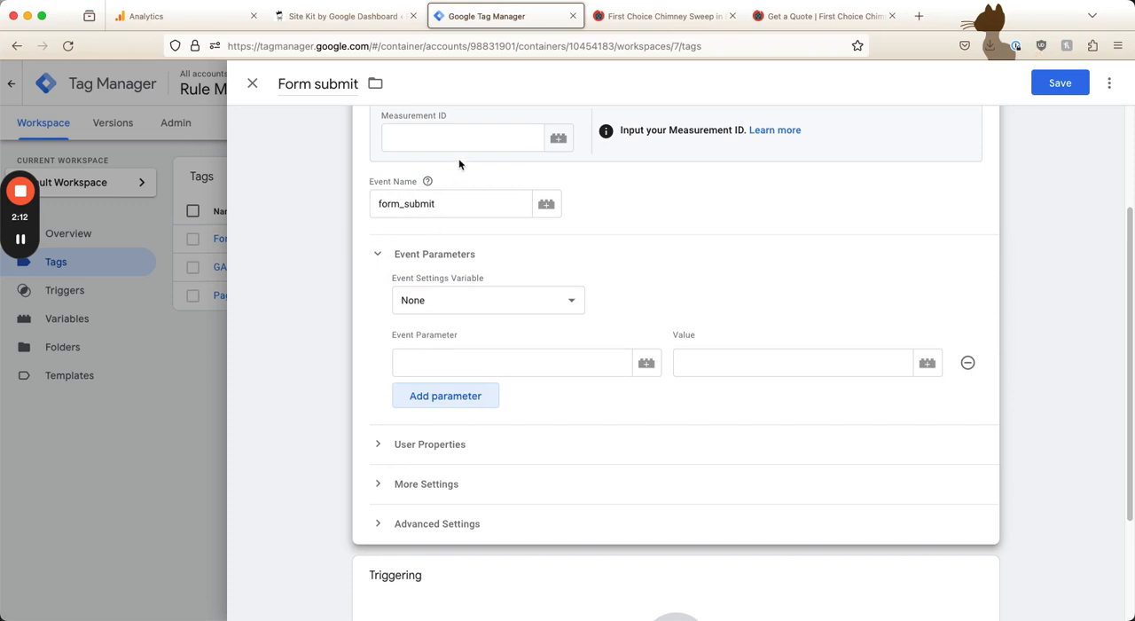
left_click(459, 357)
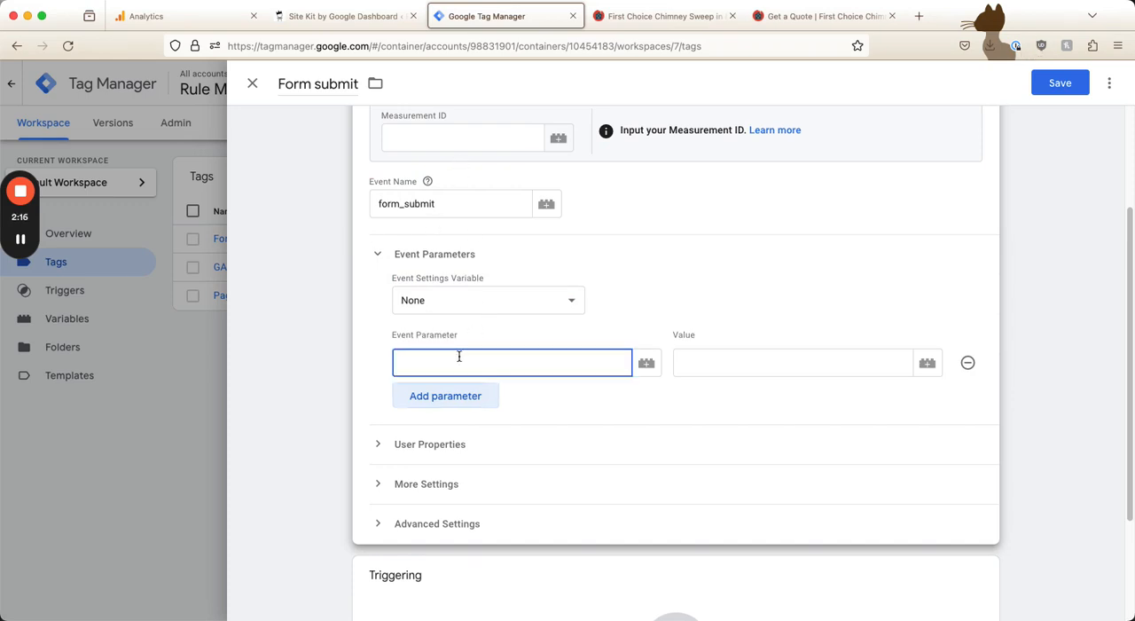
type("form_submit")
left_click(713, 367)
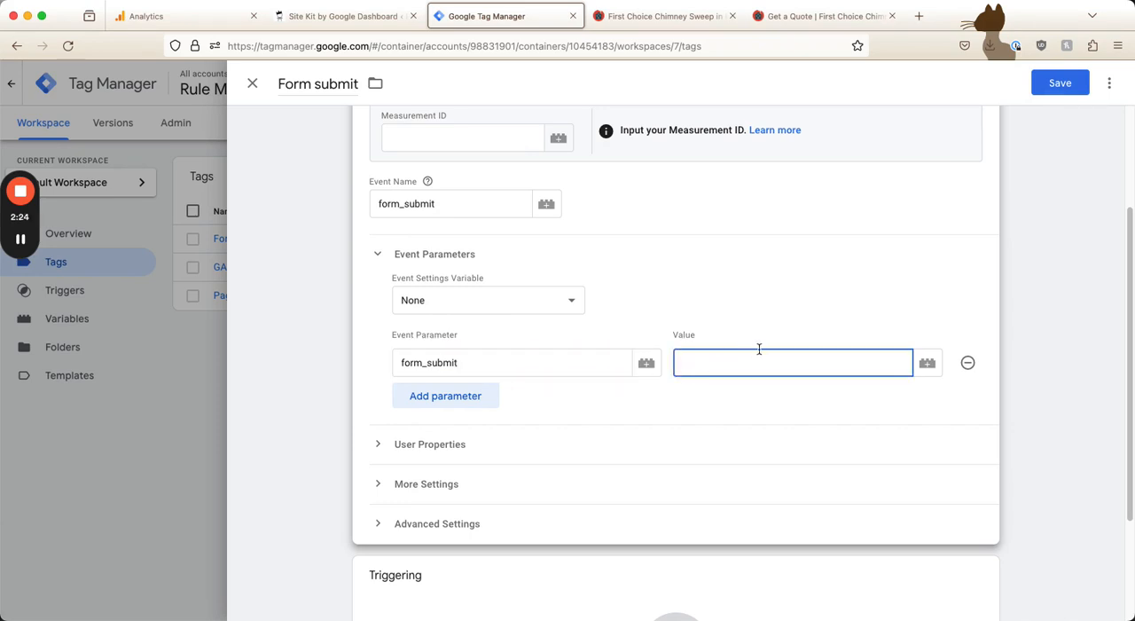
left_click(924, 369)
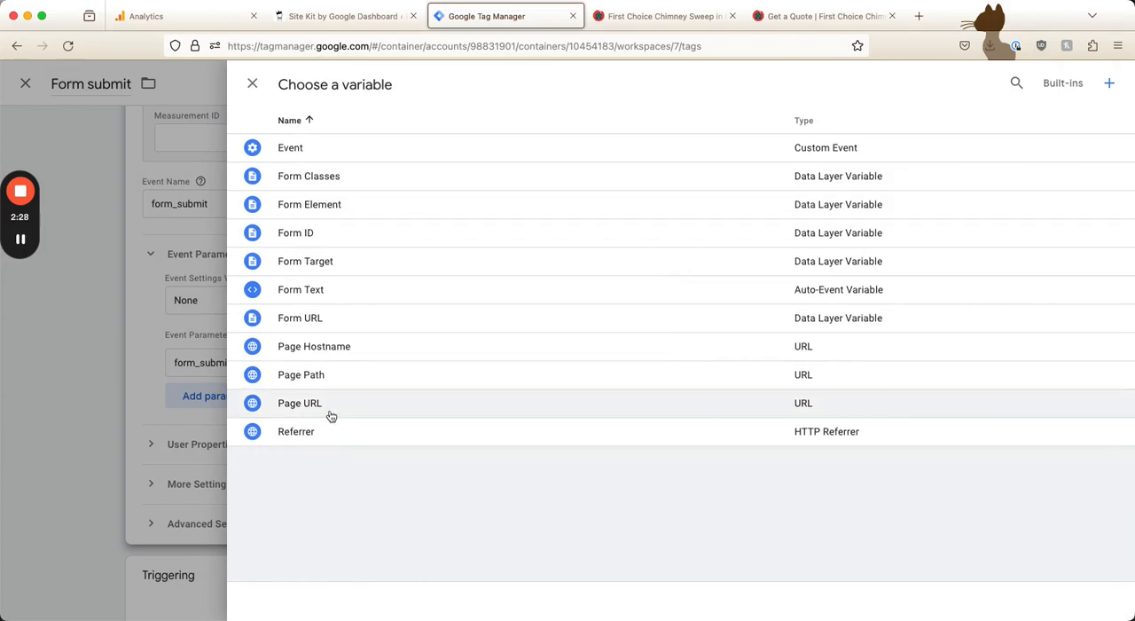
left_click(315, 410)
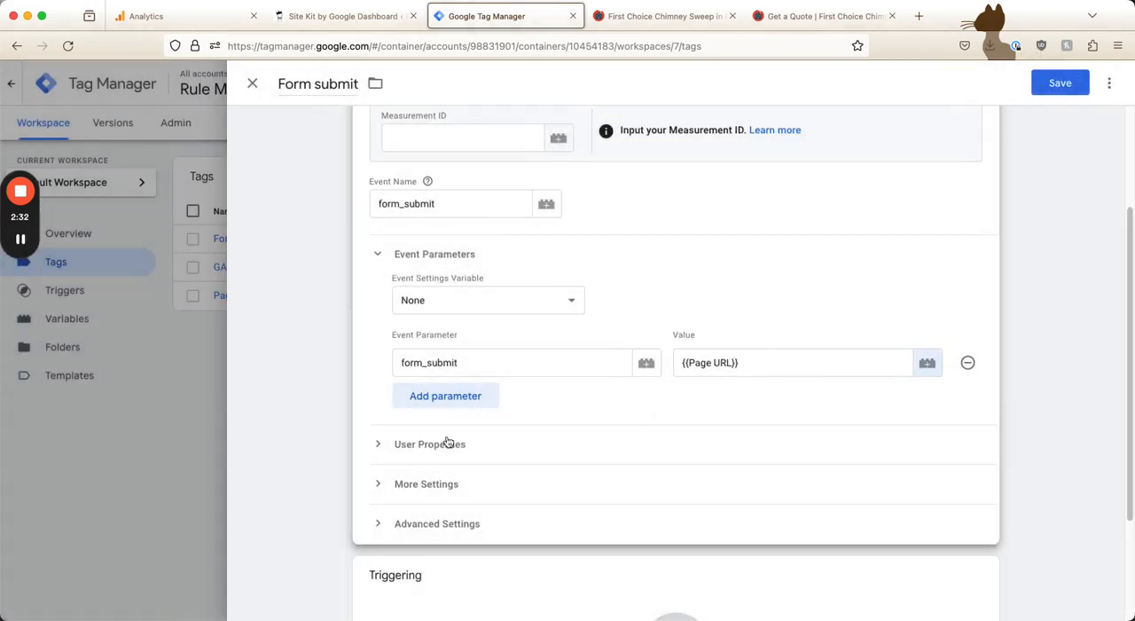
Start a new trigger for the tag, name it "Form submit" and open its trigger type choices
scroll(562, 494, "down", 3)
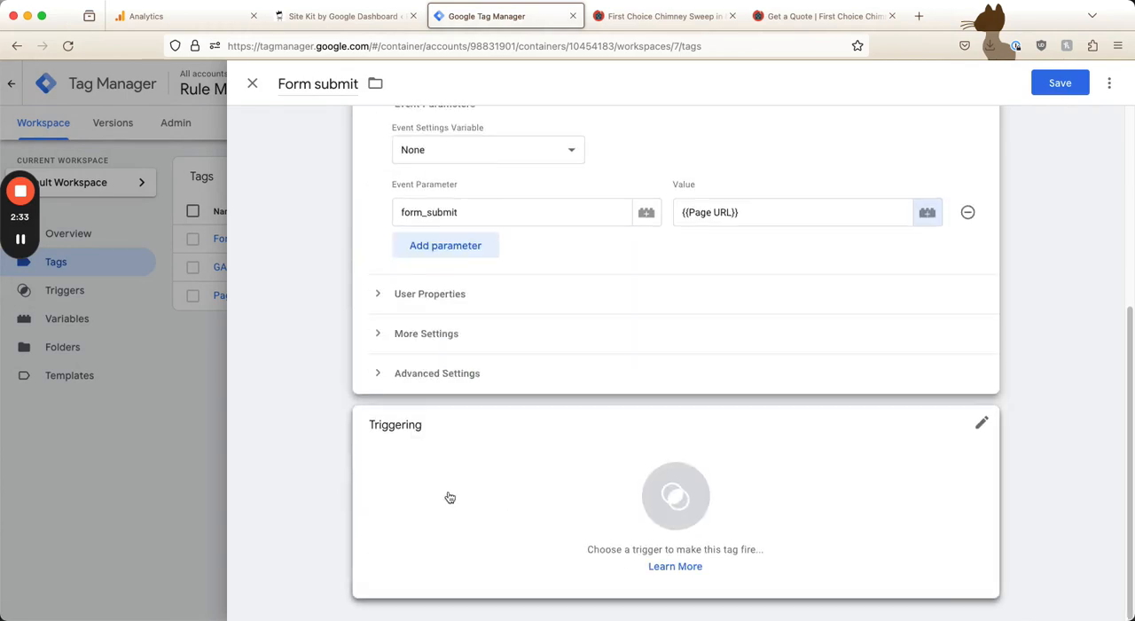
left_click(562, 475)
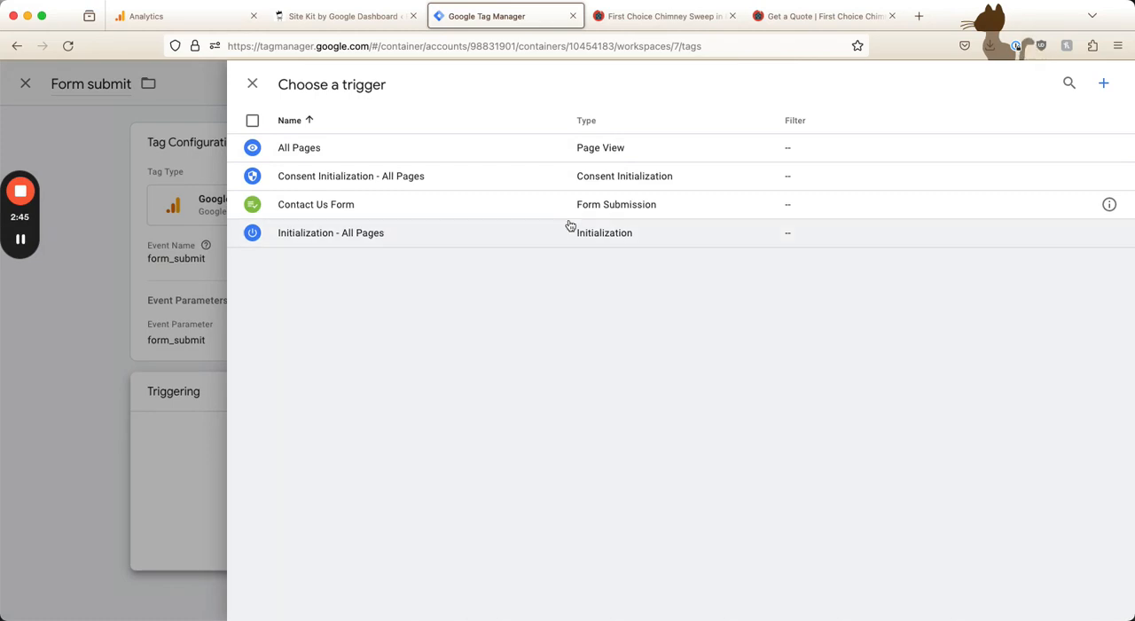
left_click(1106, 85)
left_click(301, 83)
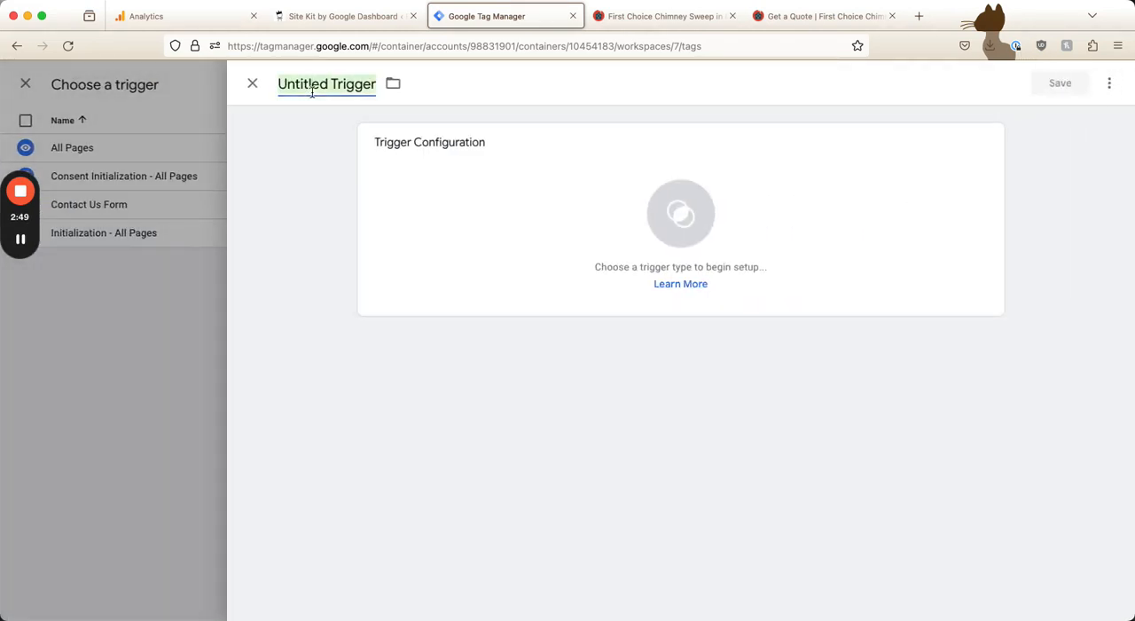
type("Form submit")
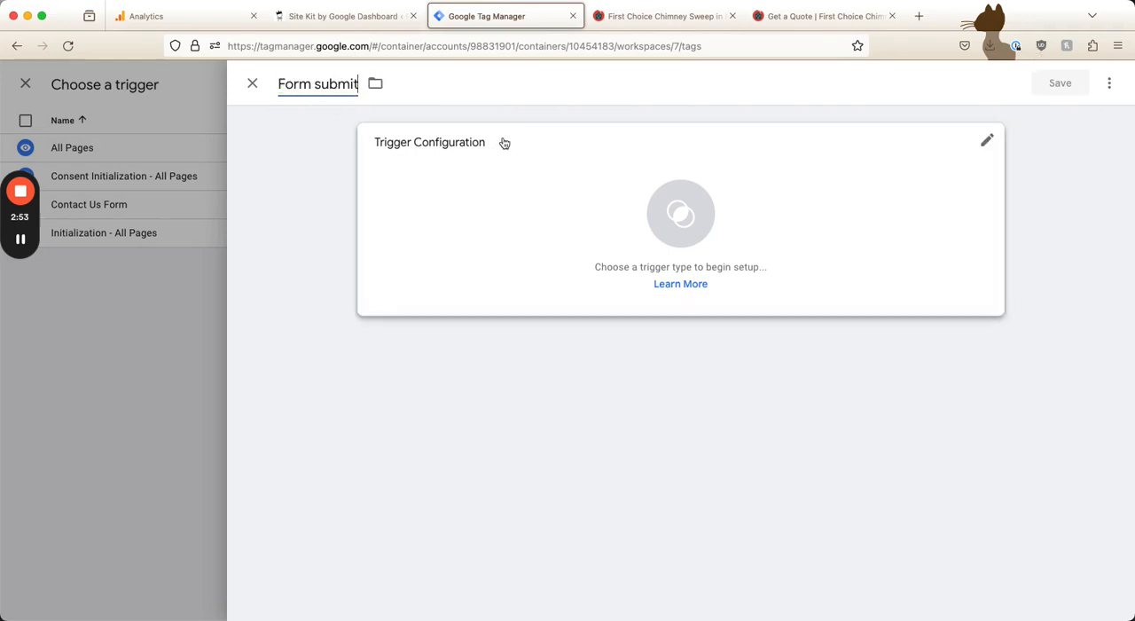
left_click(563, 195)
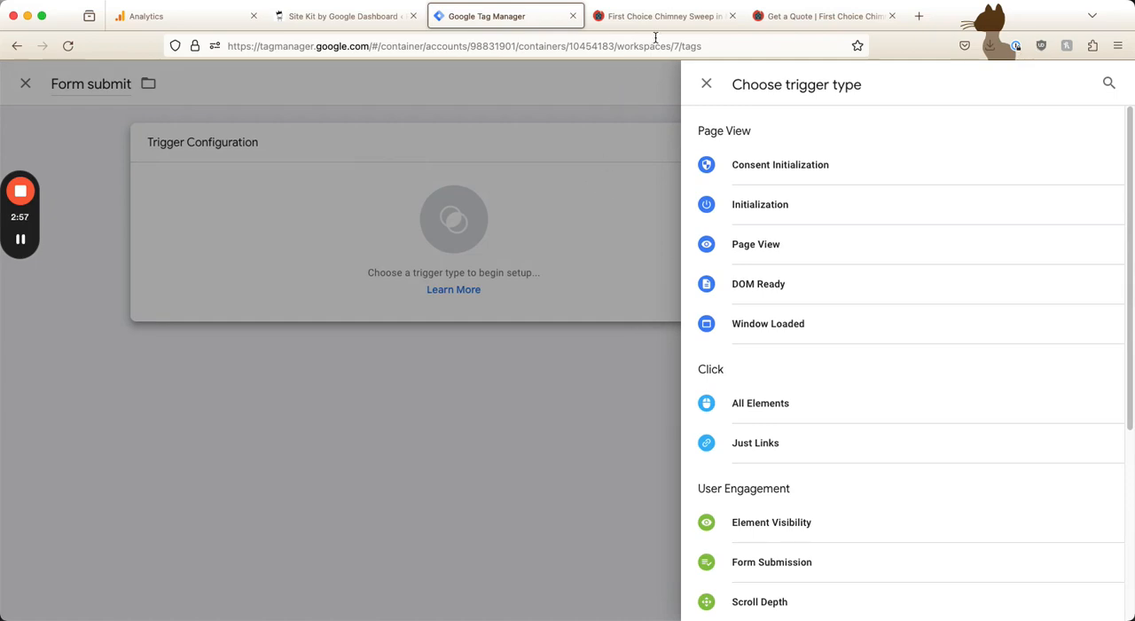
Switch to the First Choice Chimney Sweep Get a Quote page and inspect the HTML of the quote form's Submit button
left_click_drag(796, 16, 652, 19)
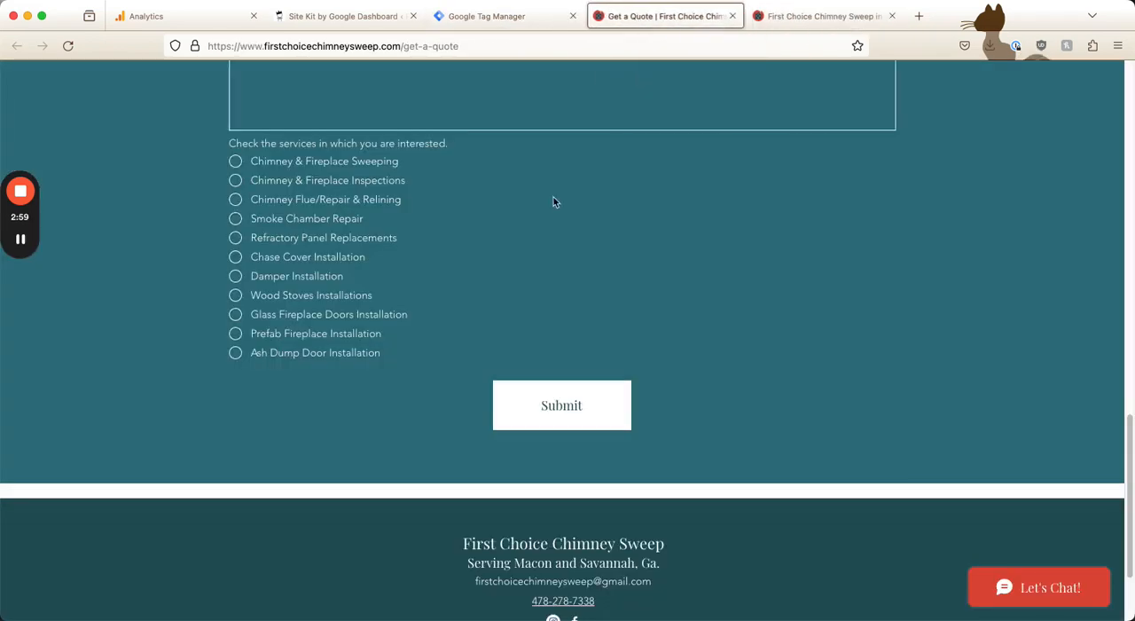
scroll(361, 379, "up", 5)
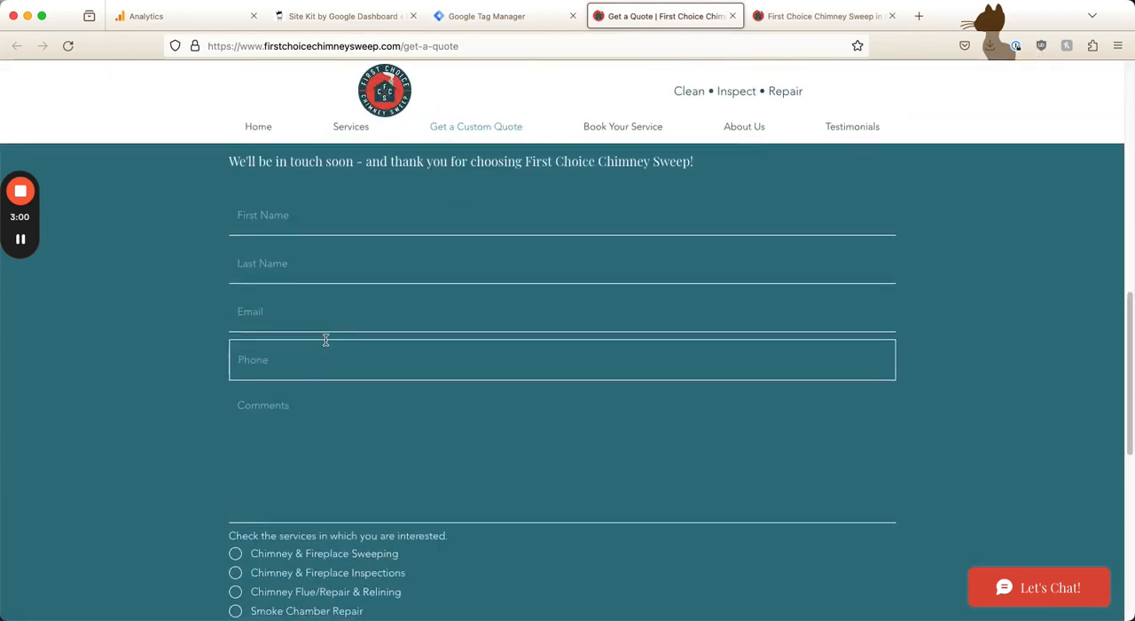
scroll(324, 342, "up", 3)
scroll(444, 408, "down", 6)
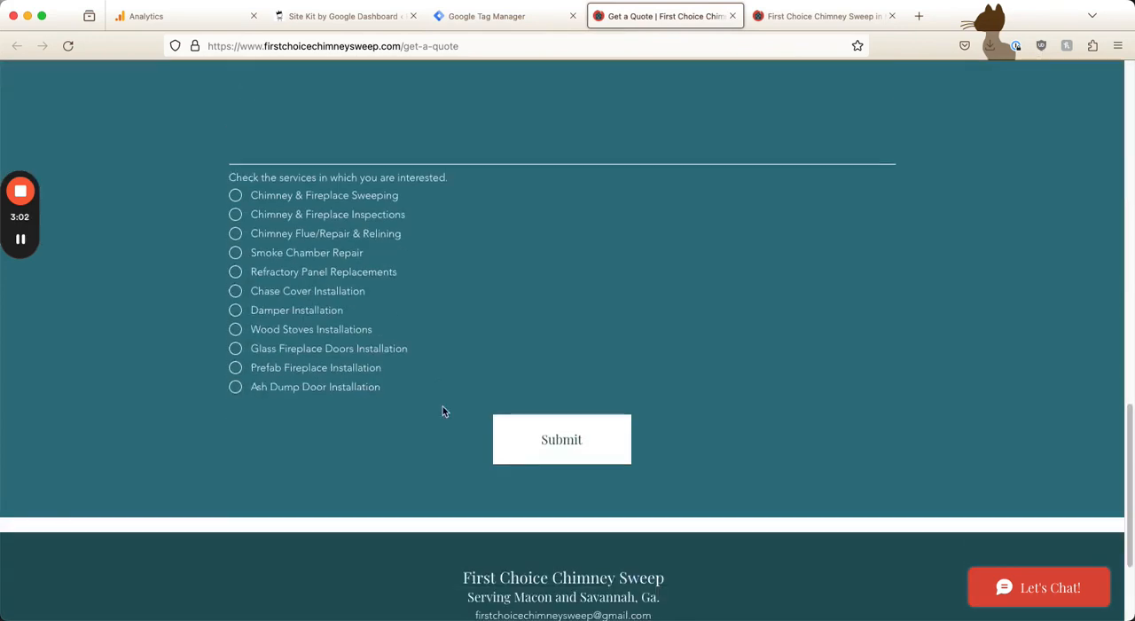
left_click(559, 450)
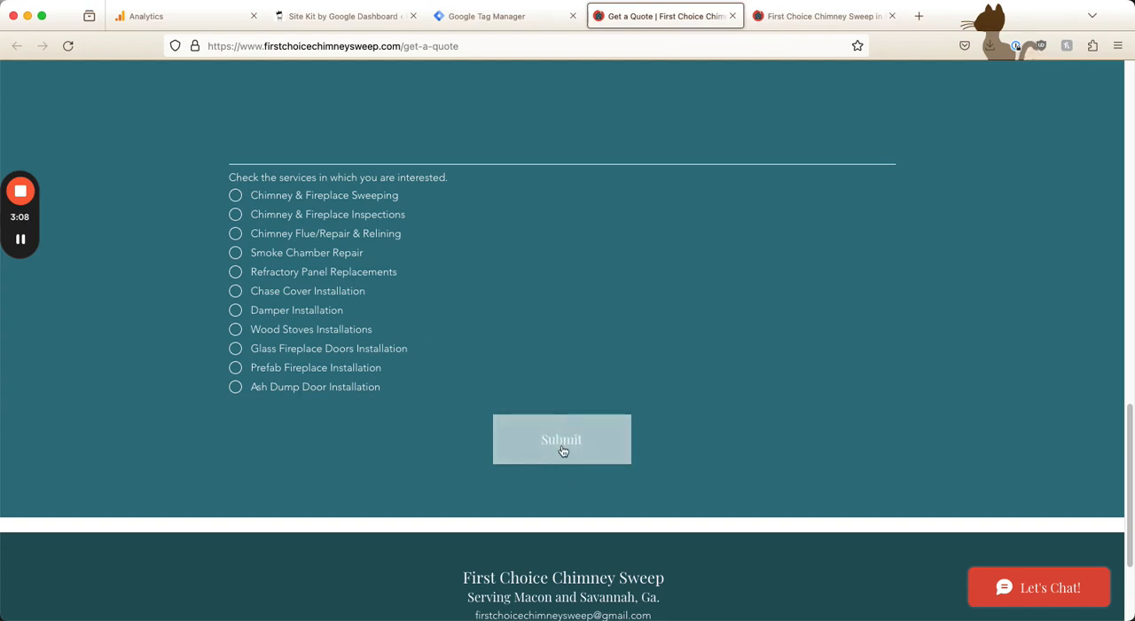
right_click(554, 437)
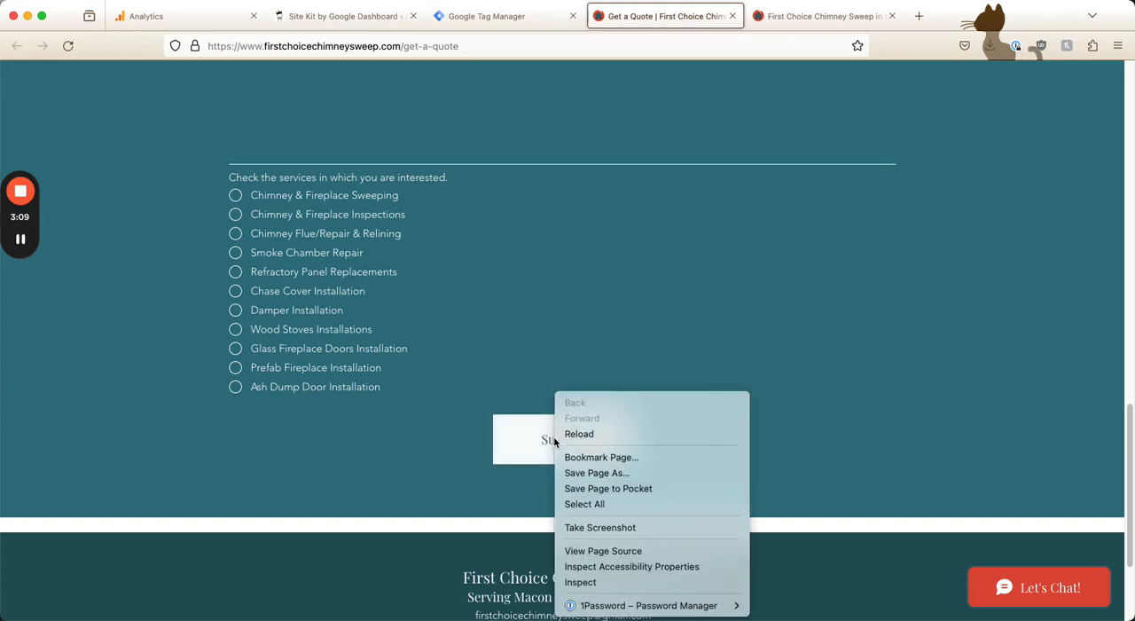
left_click(586, 583)
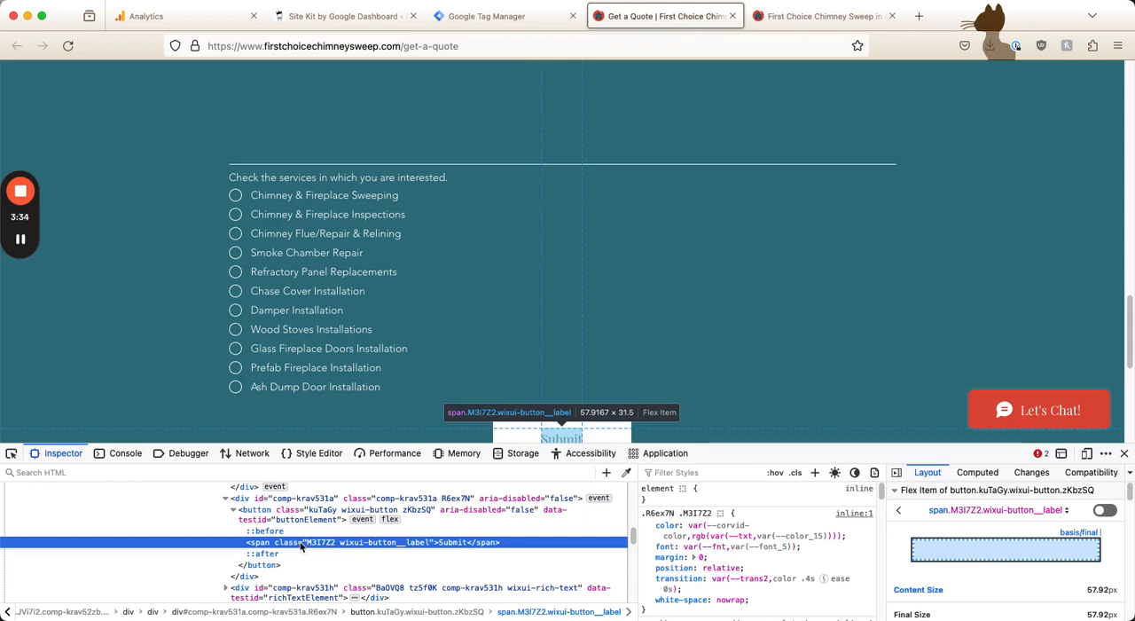
Copy the HTML content of the Submit button's label span from the page inspector
right_click(394, 547)
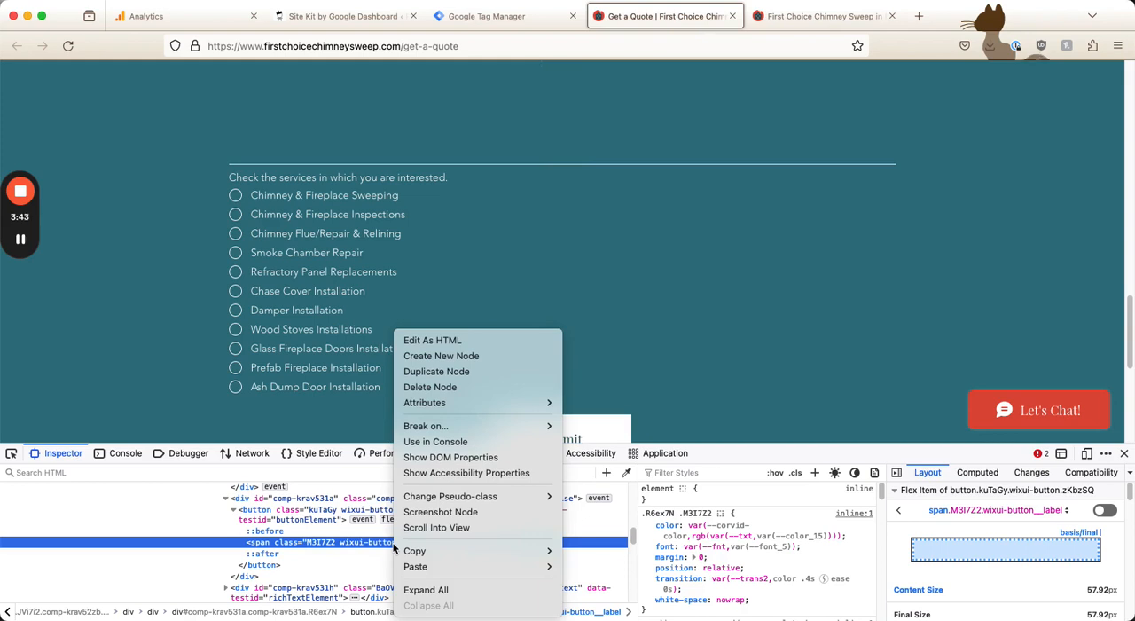
mouse_move(398, 551)
left_click(577, 531)
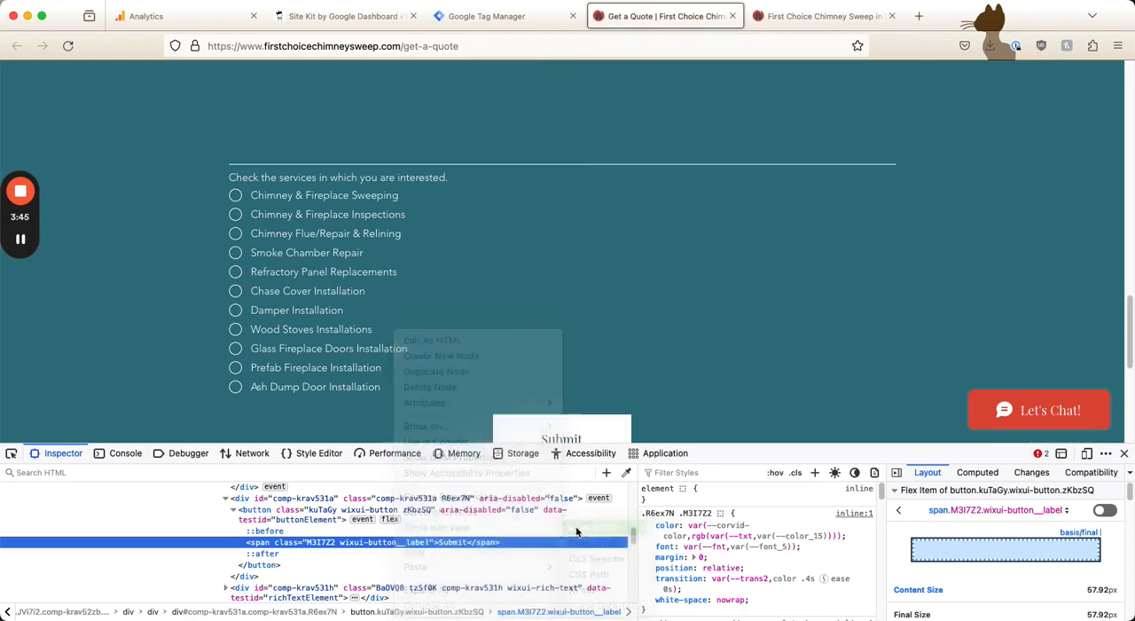
Back in Google Tag Manager, set the trigger type to Click - All Elements and make it fire on Some Clicks
left_click(505, 16)
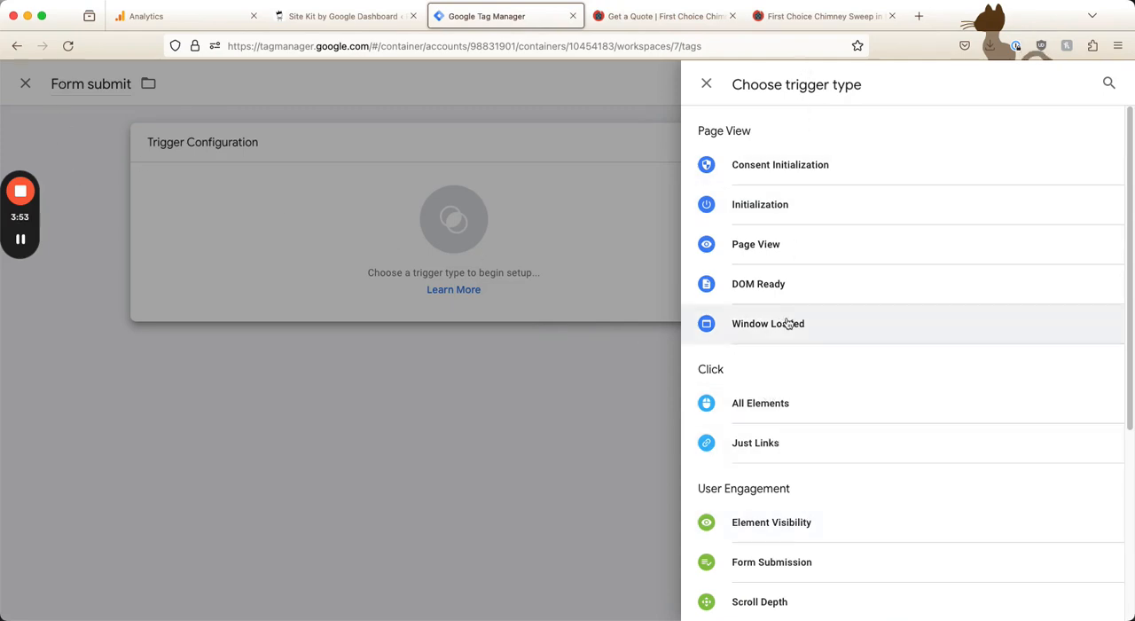
left_click(784, 403)
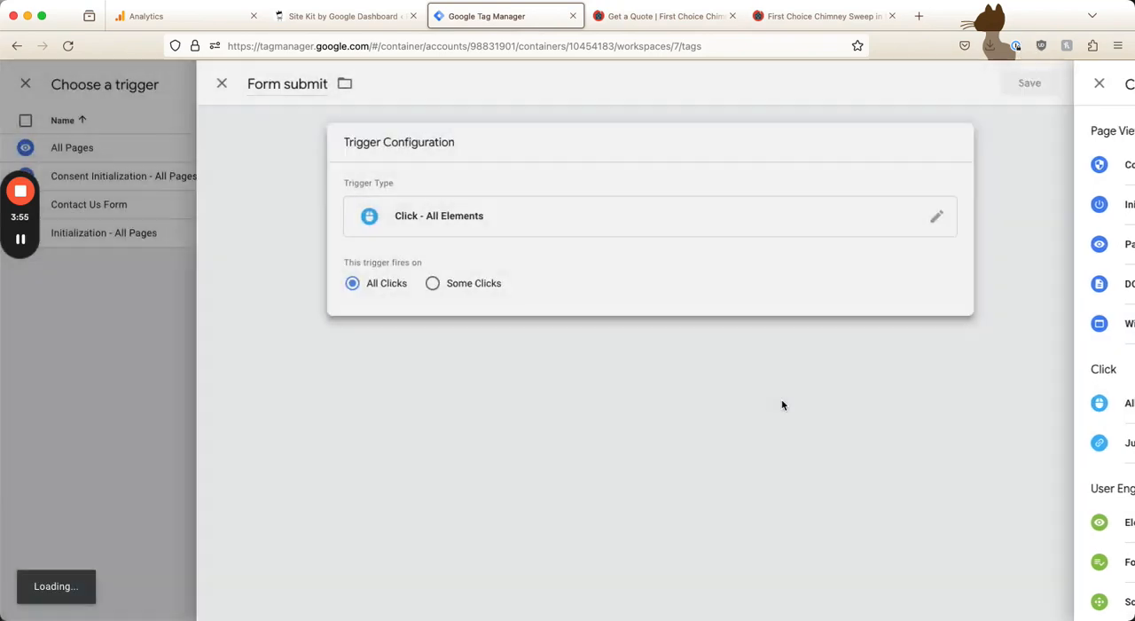
left_click(486, 293)
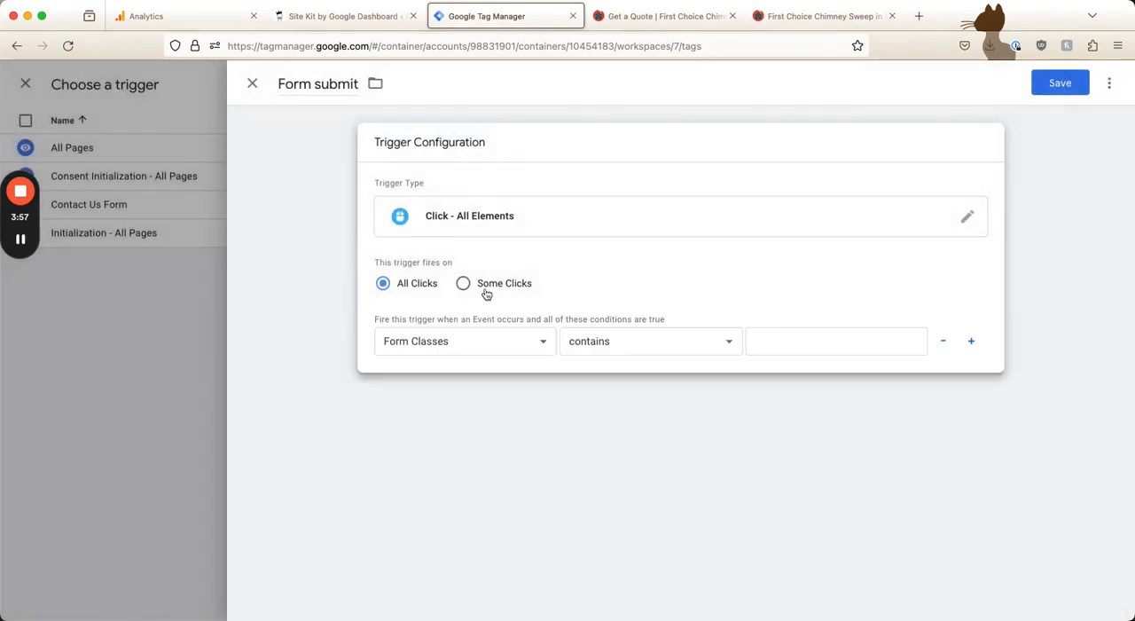
Review the variables available for the trigger condition and check the Submit label's class in the Get a Quote page's inspector
left_click(499, 345)
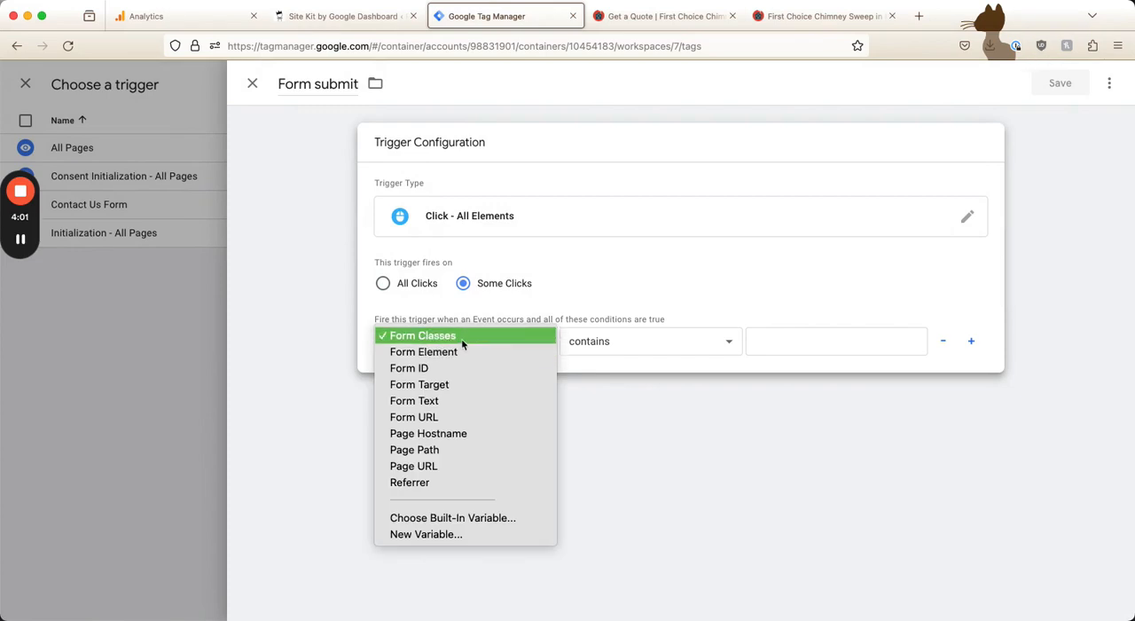
left_click(663, 103)
left_click(661, 16)
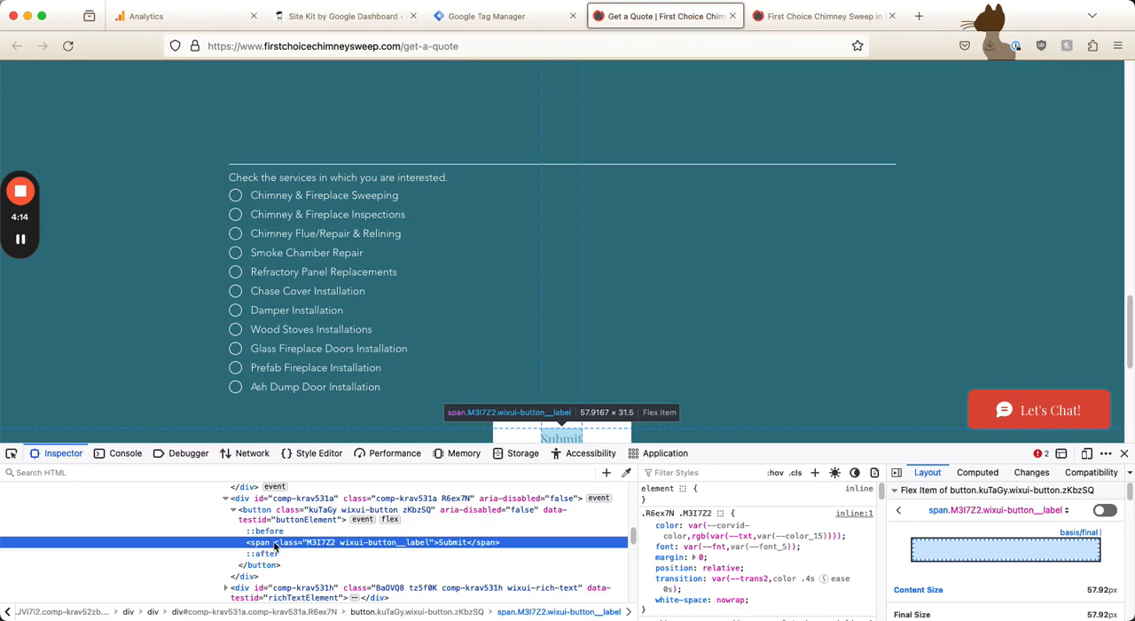
left_click(495, 18)
left_click(503, 347)
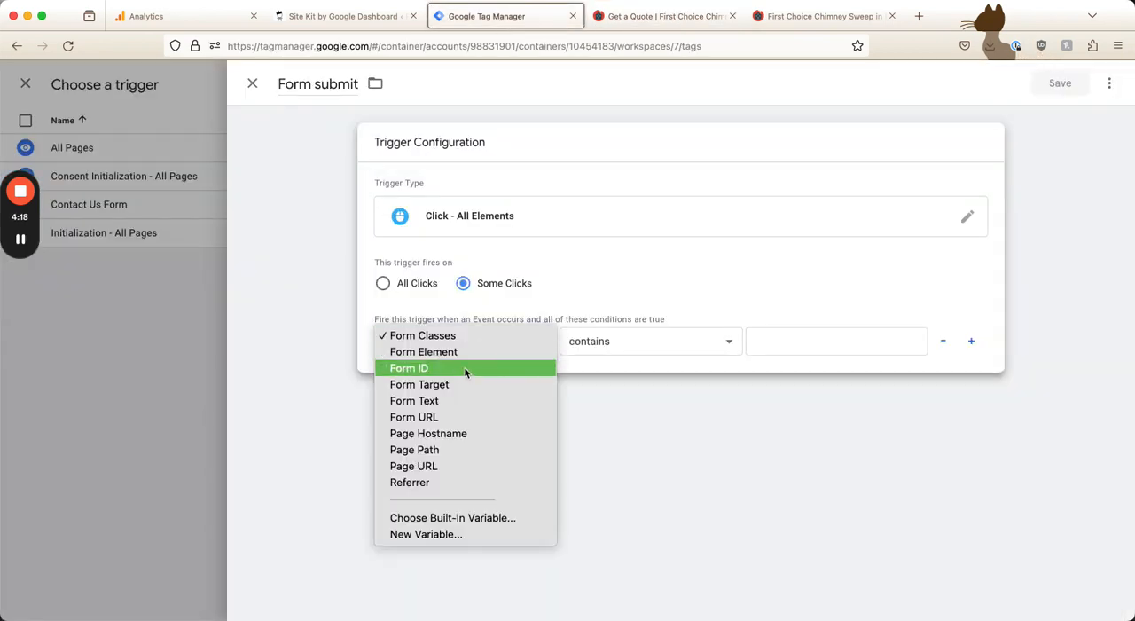
left_click(631, 367)
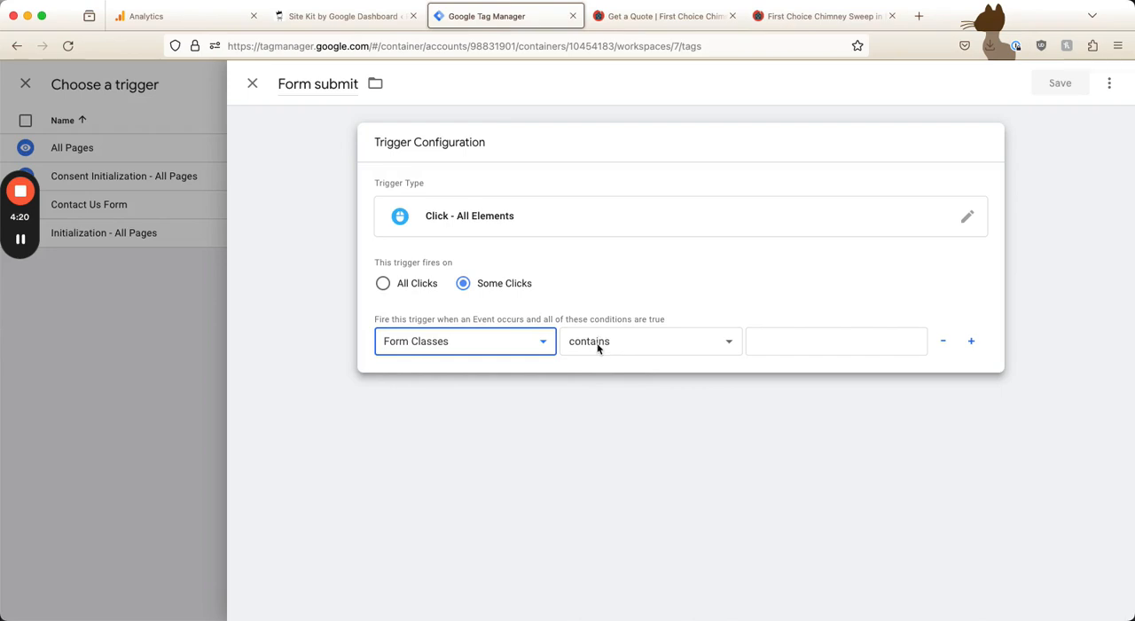
Make the trigger fire when Form Classes contains wixui, recheck the Submit button's class on the quote page, and save the trigger
left_click(793, 347)
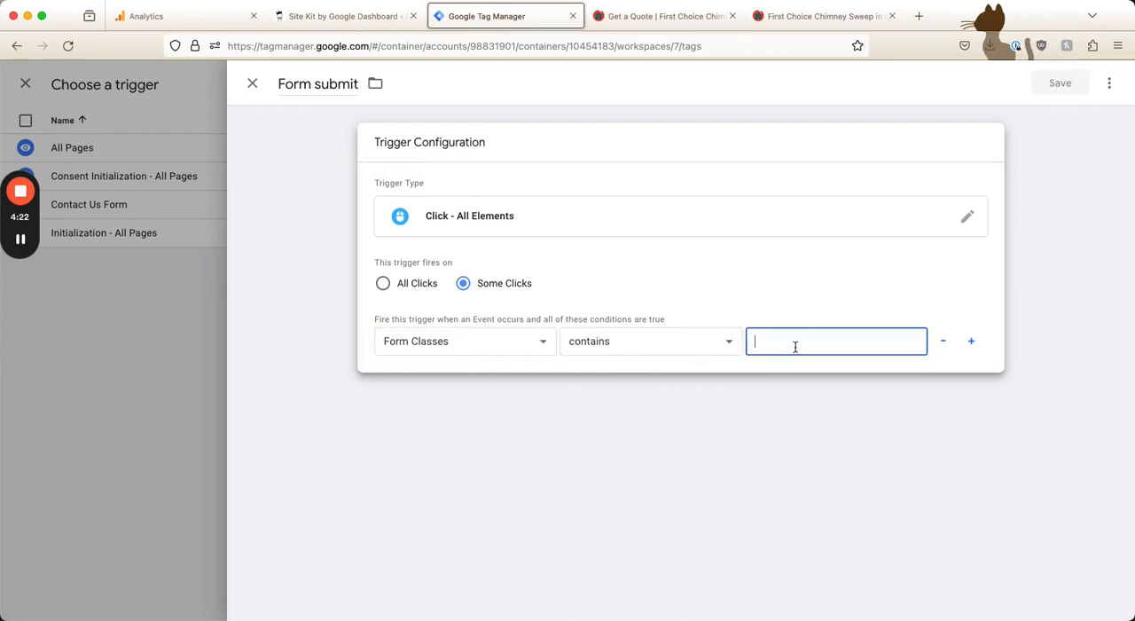
type("wixui")
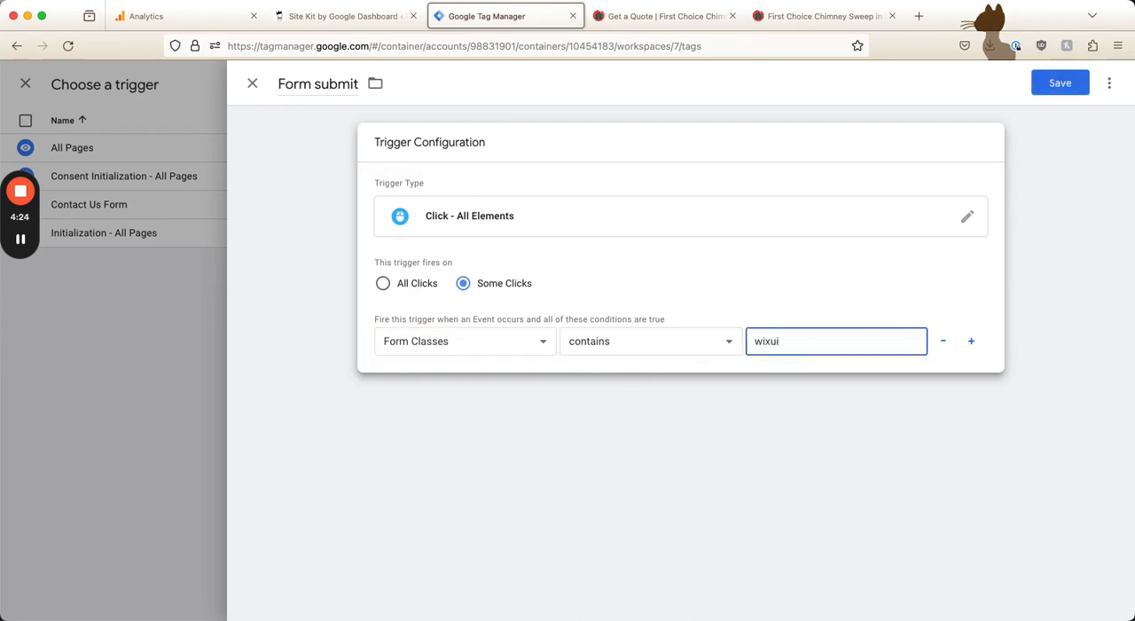
left_click(661, 16)
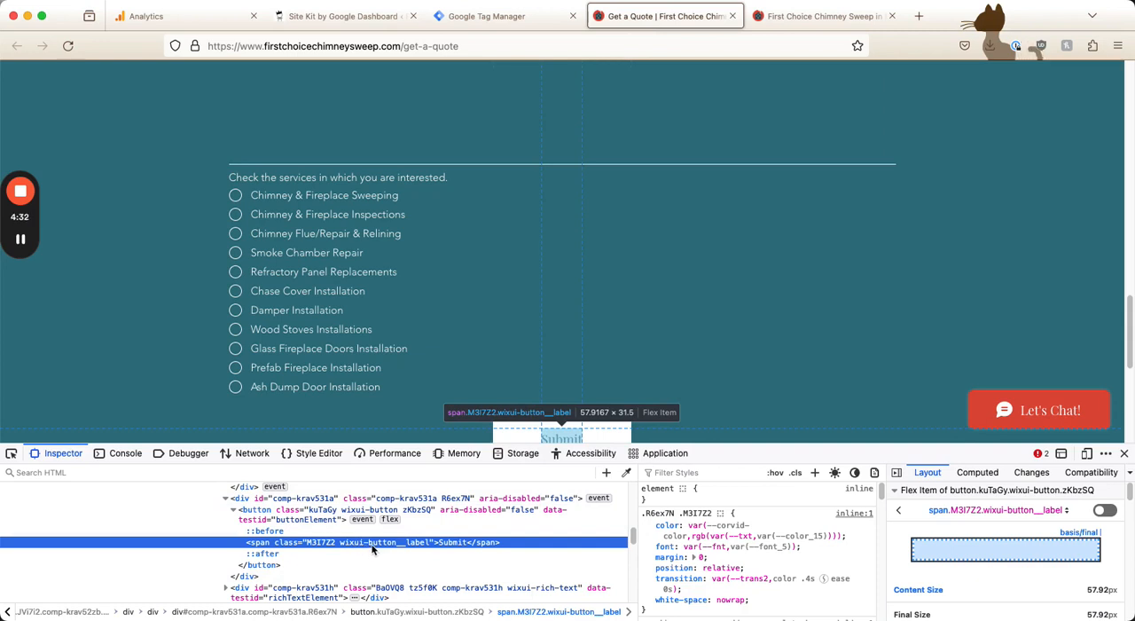
left_click(496, 17)
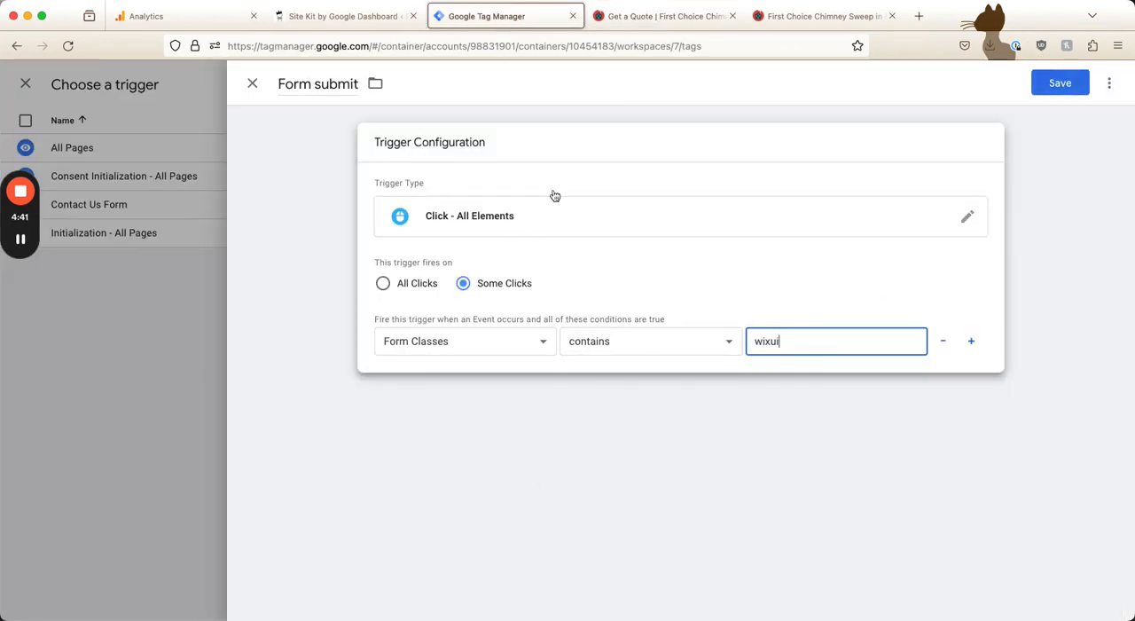
left_click(1063, 92)
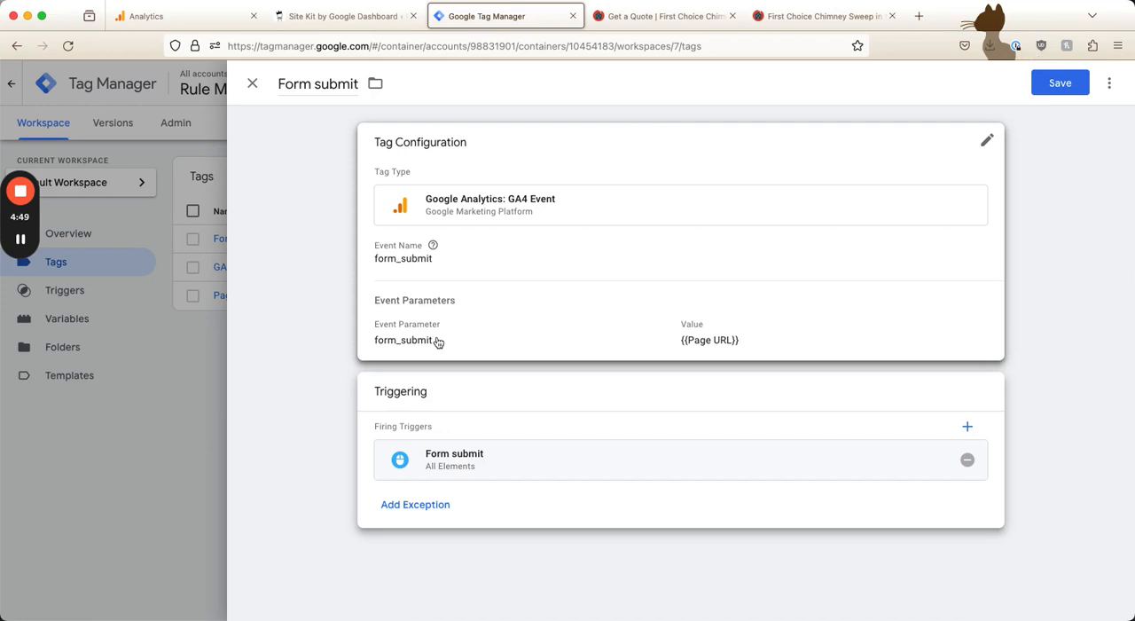
Try to save the Form submit tag and review its Measurement ID, event name and event parameter settings
left_click(1037, 88)
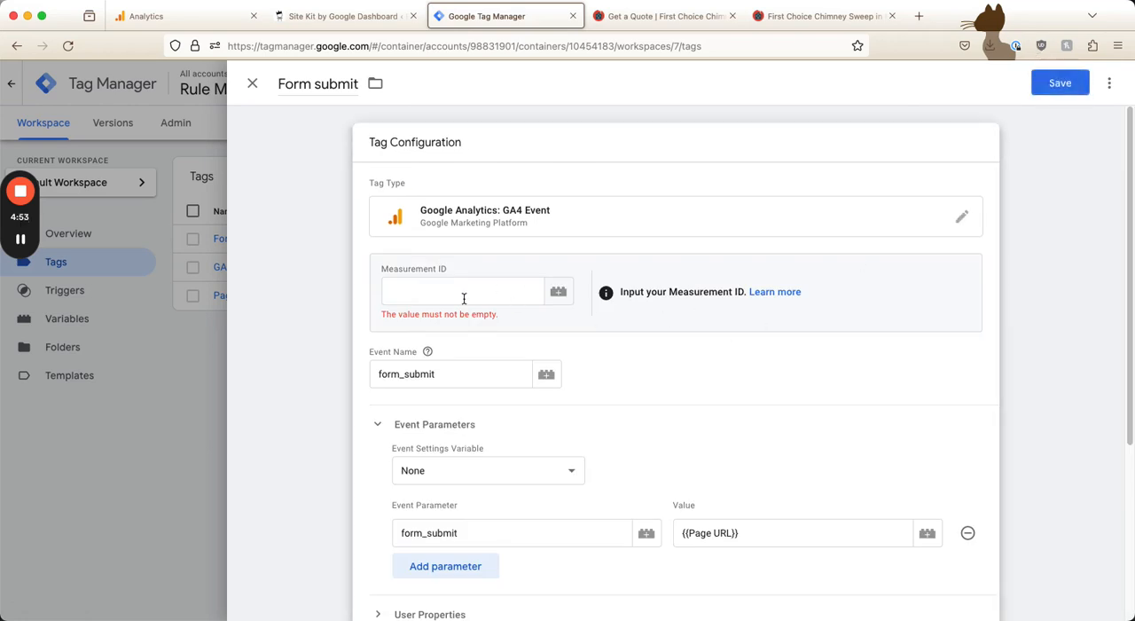
left_click(397, 291)
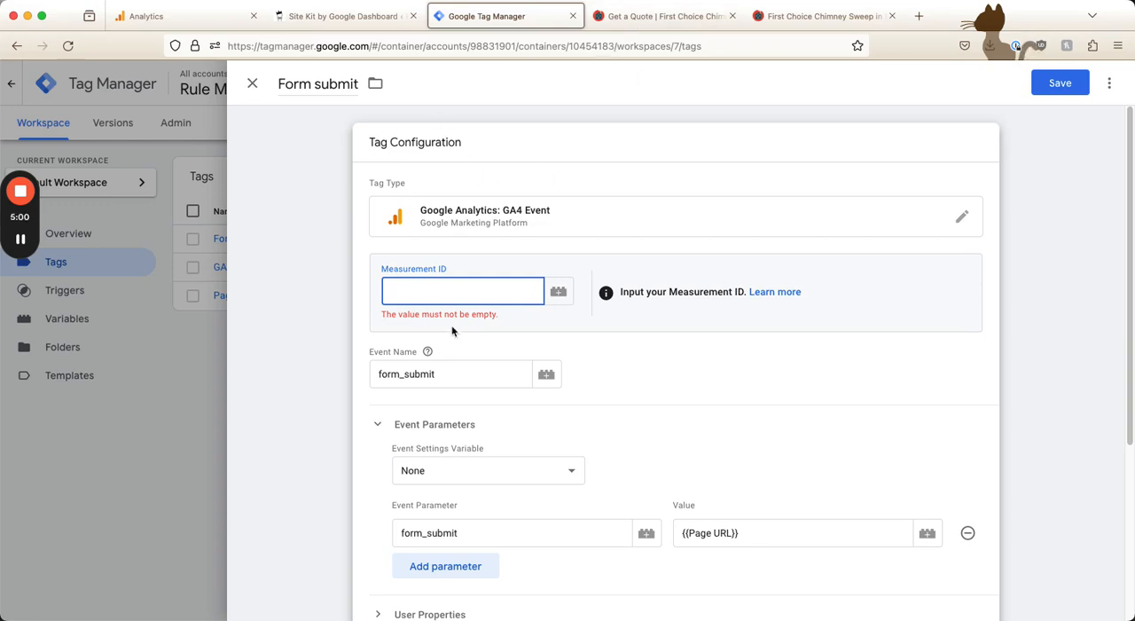
scroll(423, 435, "down", 3)
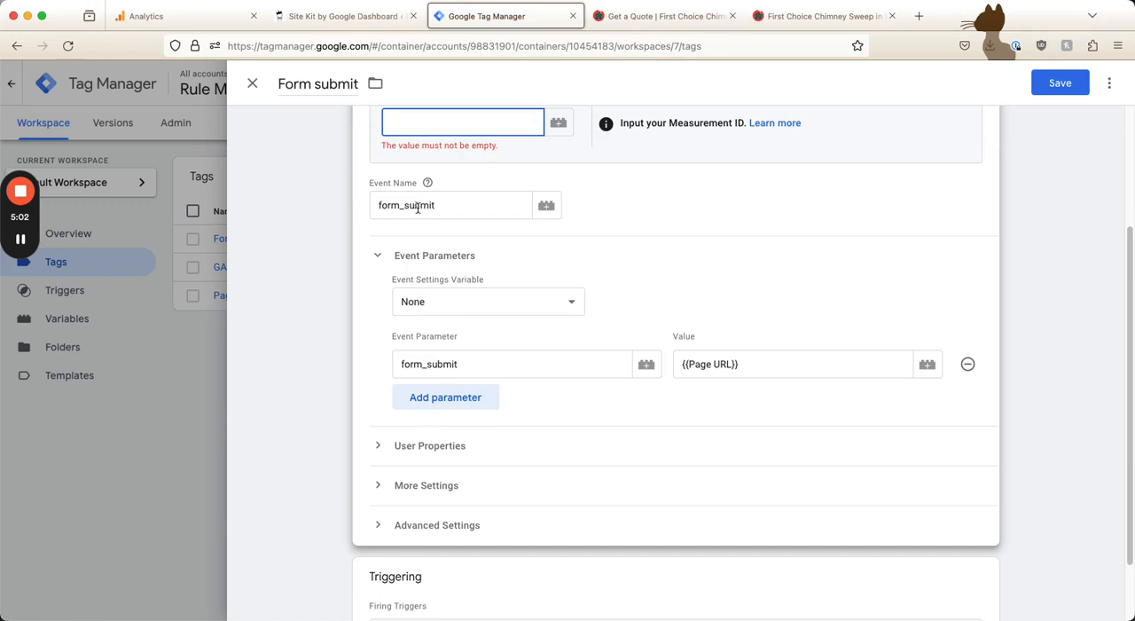
double_click(432, 361)
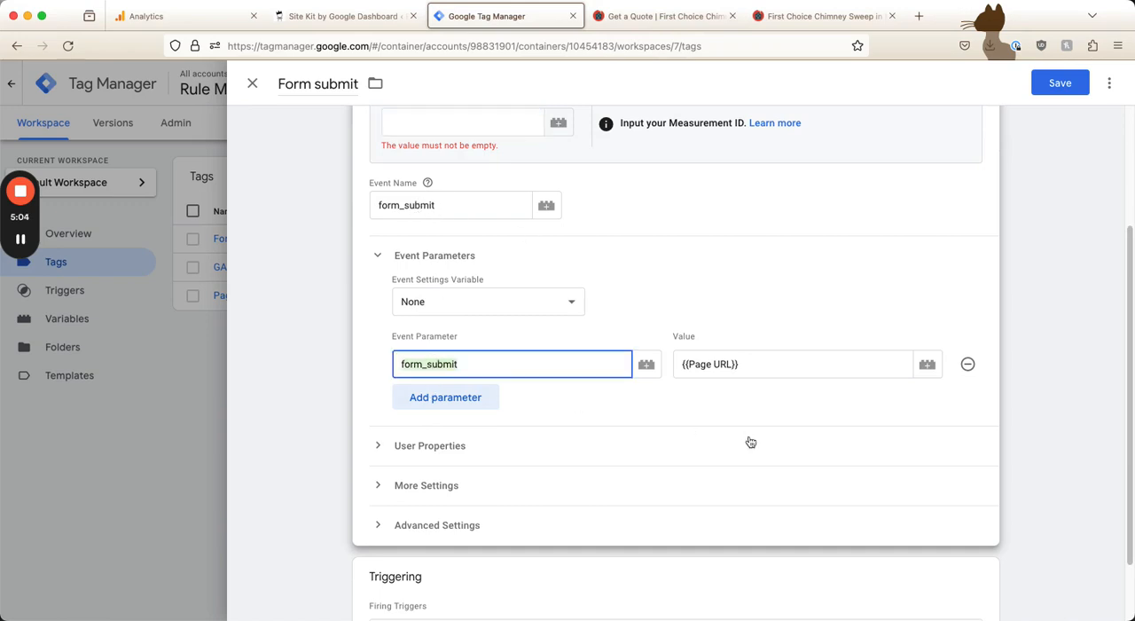
scroll(674, 418, "down", 1)
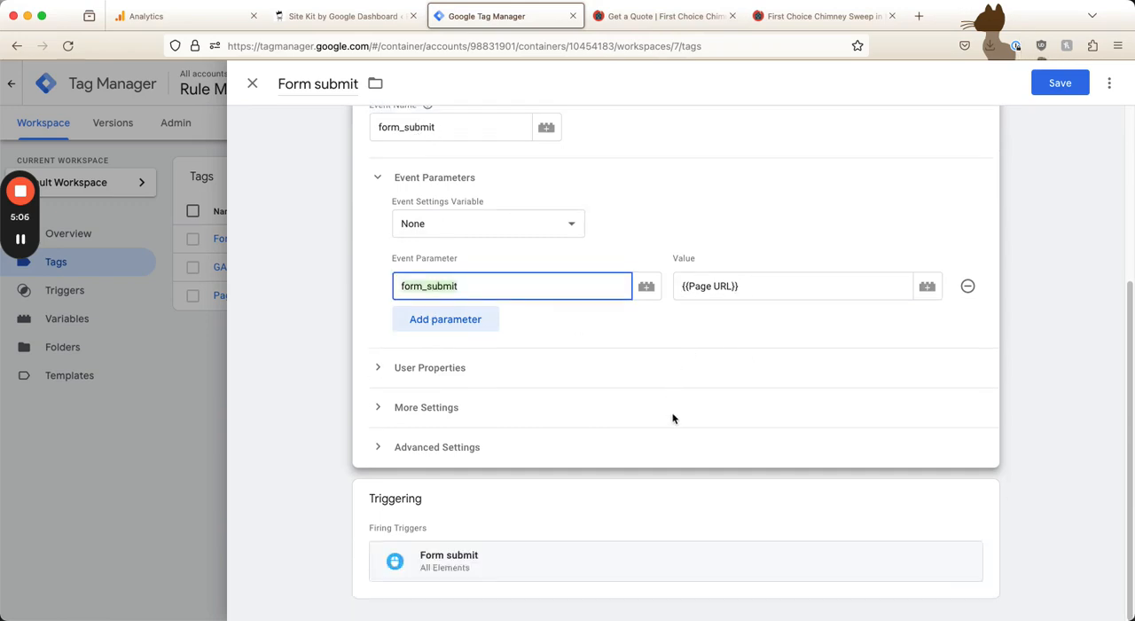
Check the firing condition of the attached Form submit trigger, and close both the trigger and the tag without saving the tag
left_click(539, 566)
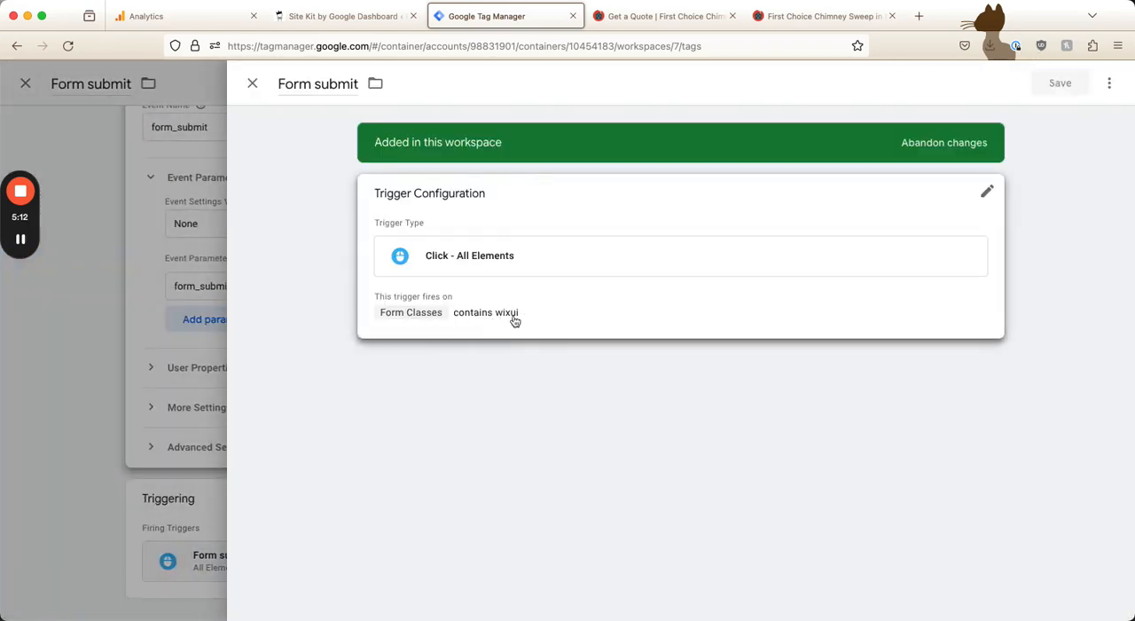
left_click(251, 84)
left_click(256, 86)
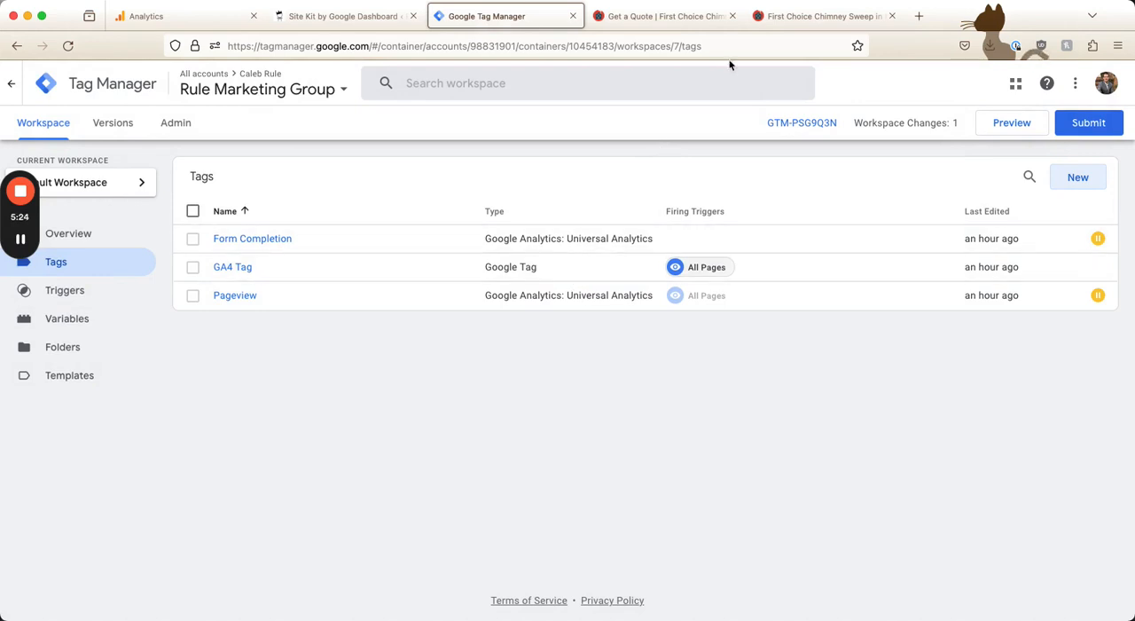
Open the Book Now link from the First Choice Chimney Sweep home page in a new tab and examine the booking page's domain
left_click(777, 16)
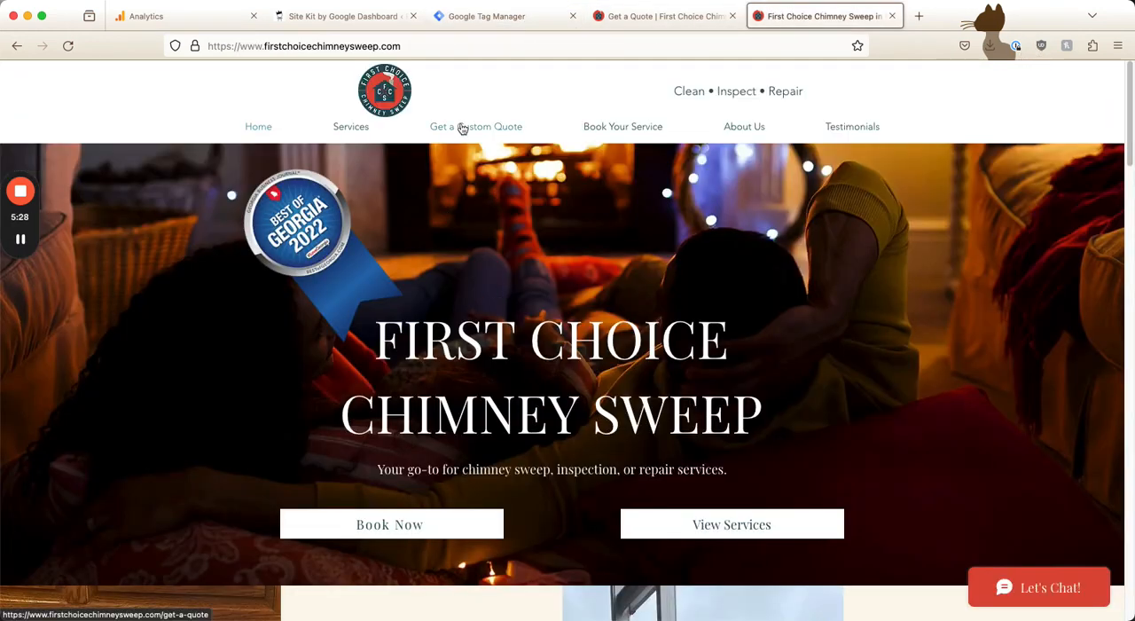
right_click(382, 521)
left_click(340, 520)
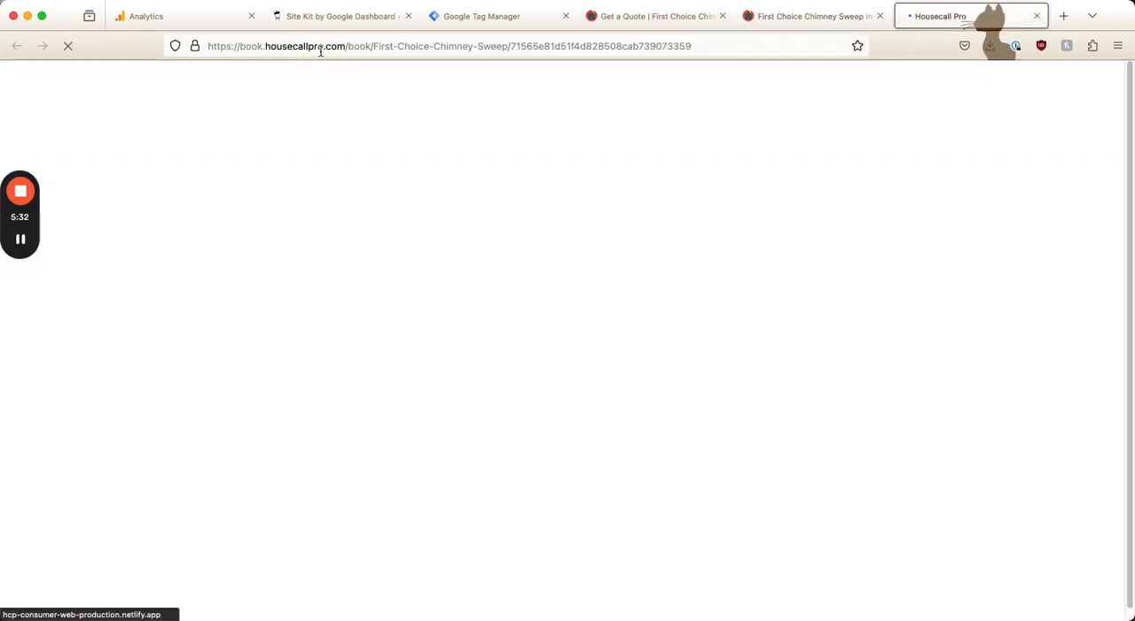
left_click_drag(346, 46, 238, 48)
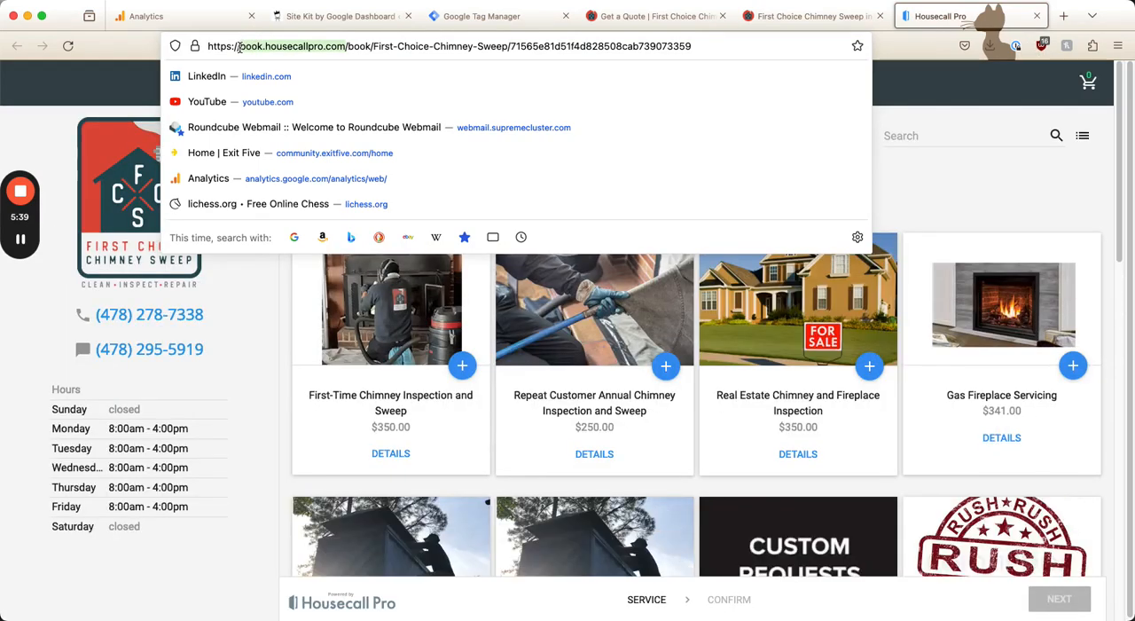
left_click(798, 16)
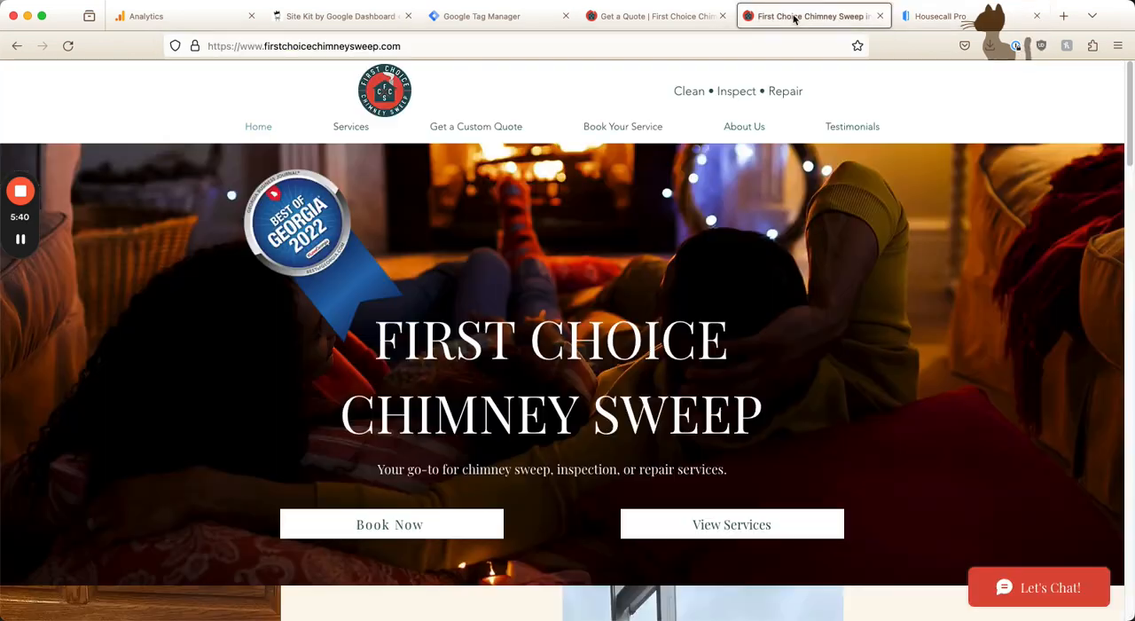
Switch back to Google Tag Manager and create a new tag named "Begin checkout"
left_click(479, 18)
left_click(1058, 177)
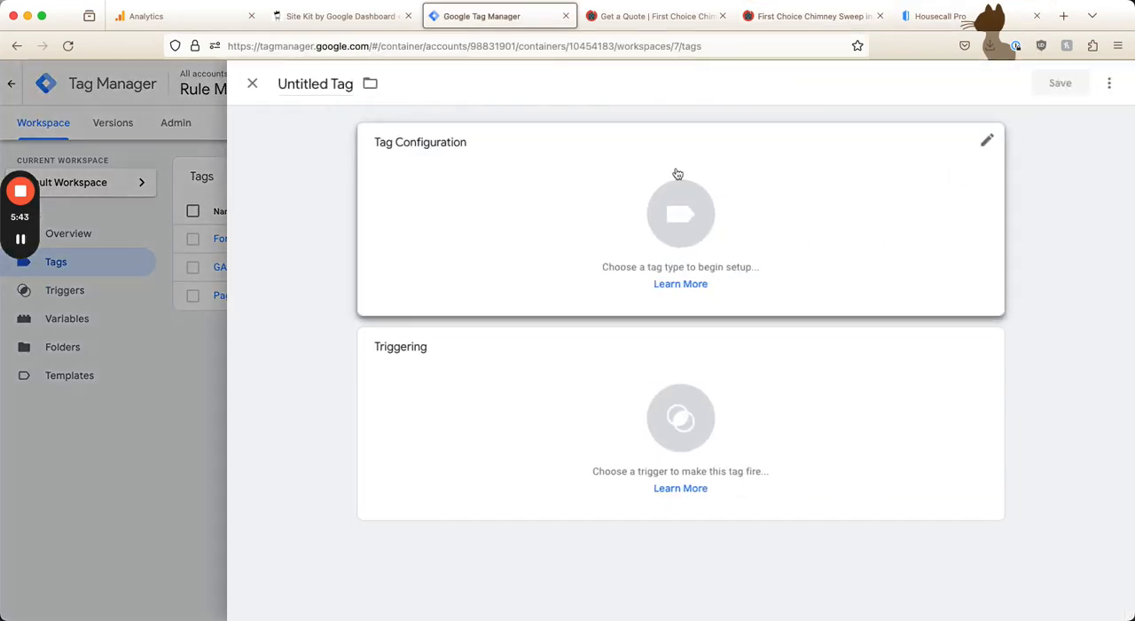
left_click(306, 86)
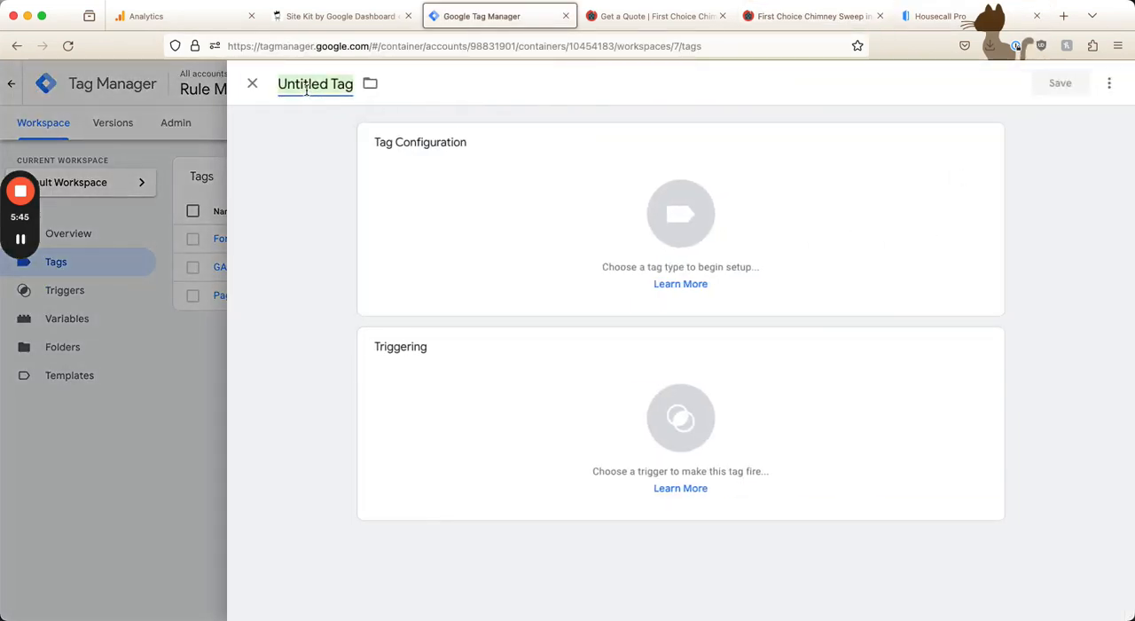
type("Begin checkout")
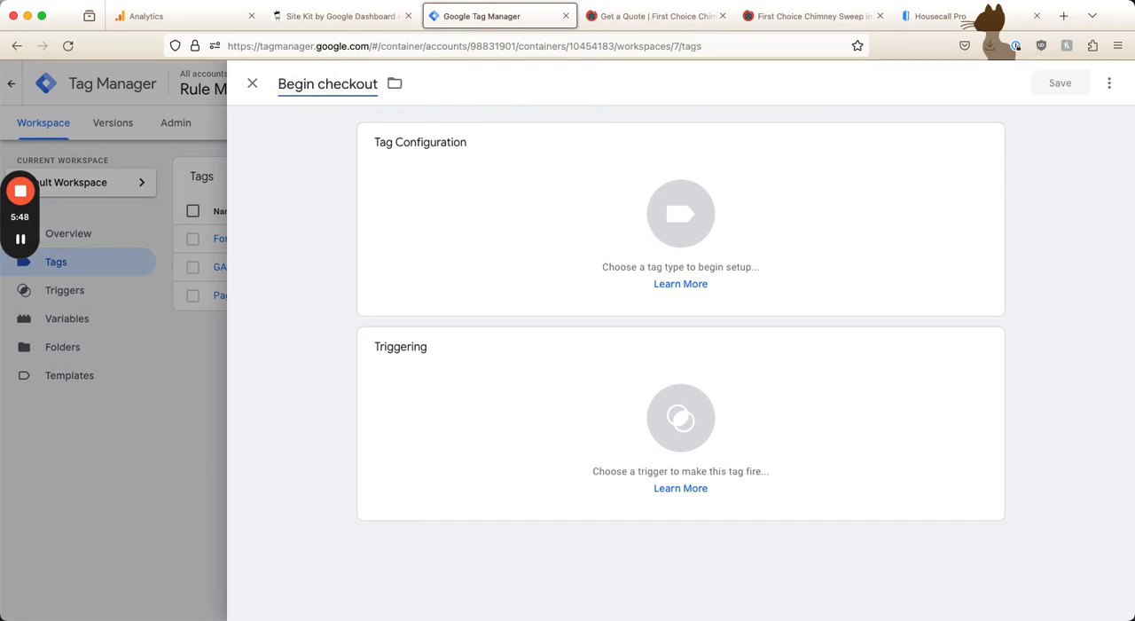
Set the tag type to Google Analytics: GA4 Event and enter begin_checkout as the event name
left_click(510, 223)
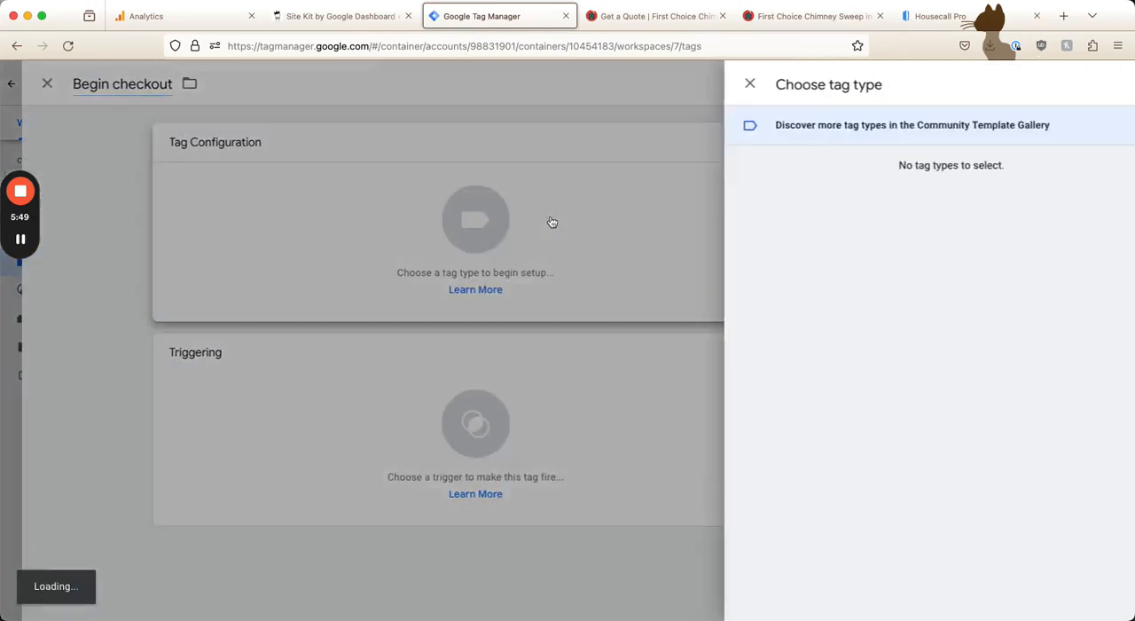
left_click(747, 210)
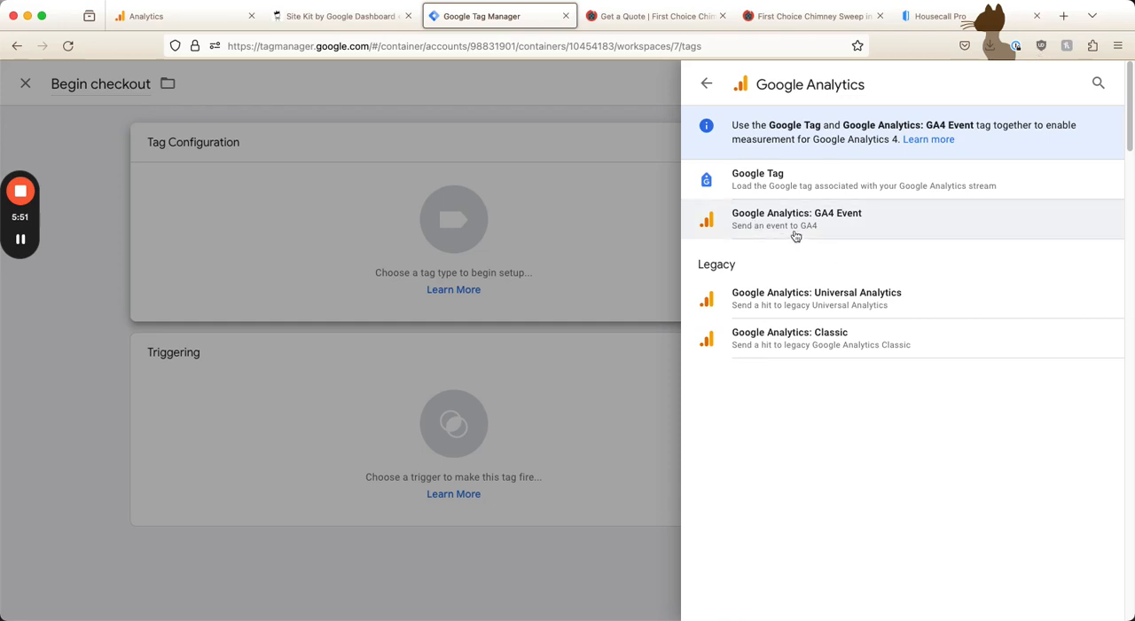
left_click(824, 229)
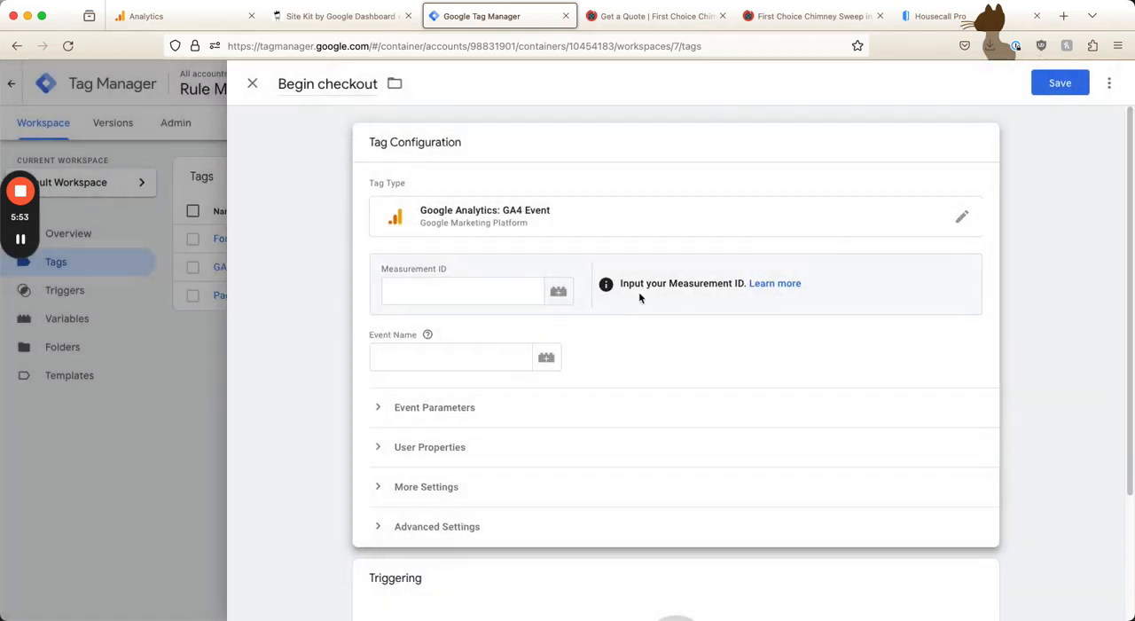
left_click(454, 285)
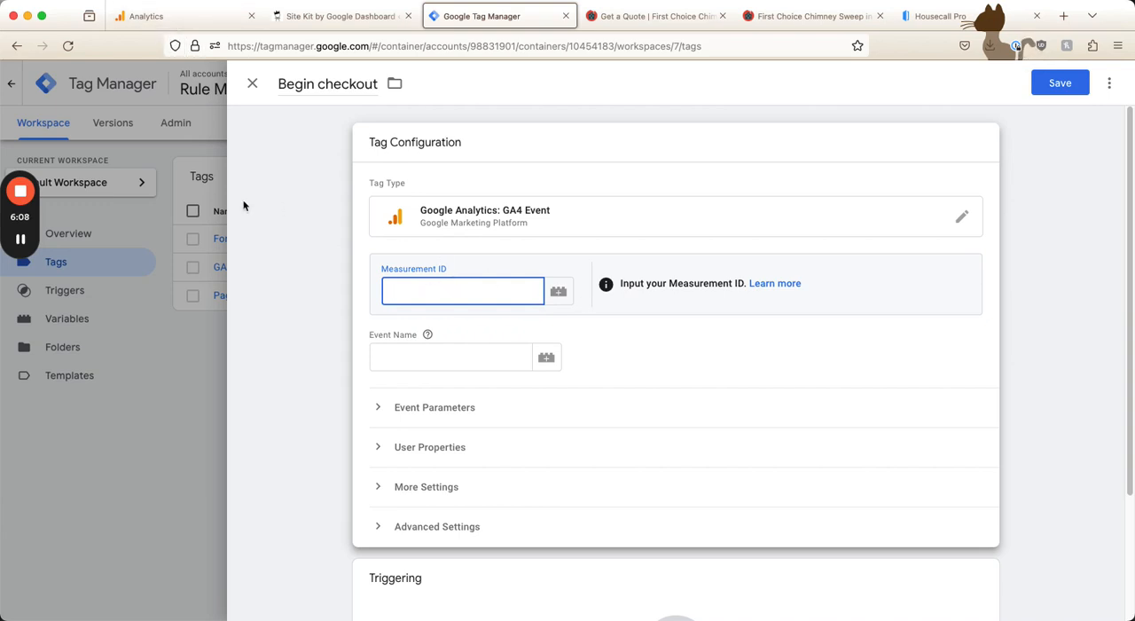
left_click(441, 349)
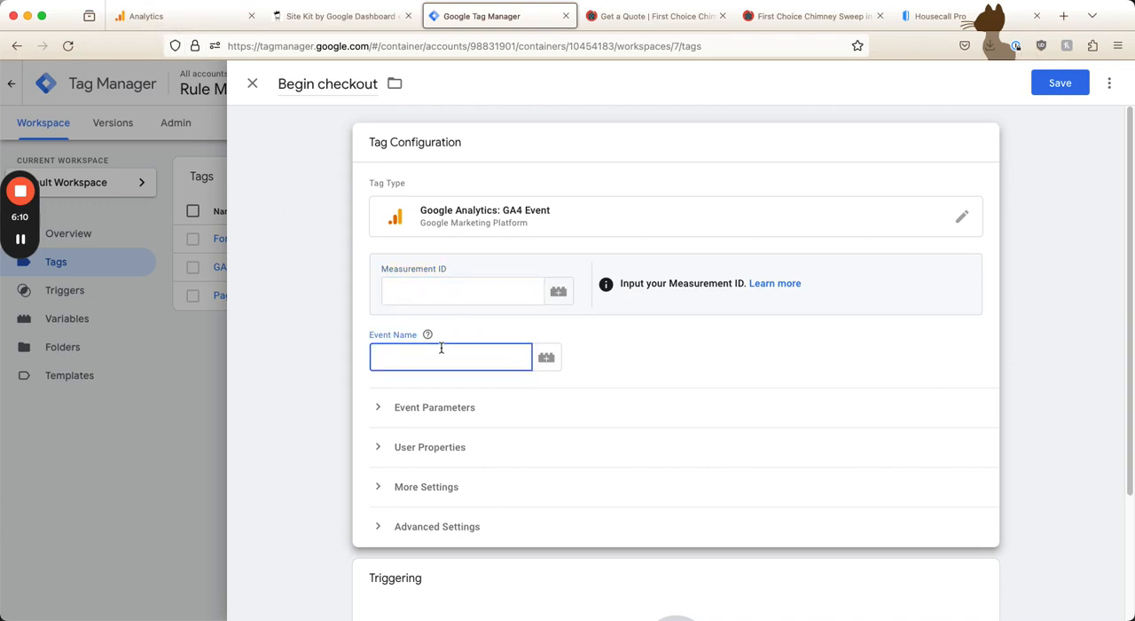
type("begin_checkout")
Expand the event parameters and add a parameter named begin_checkout
left_click(430, 408)
scroll(458, 390, "down", 3)
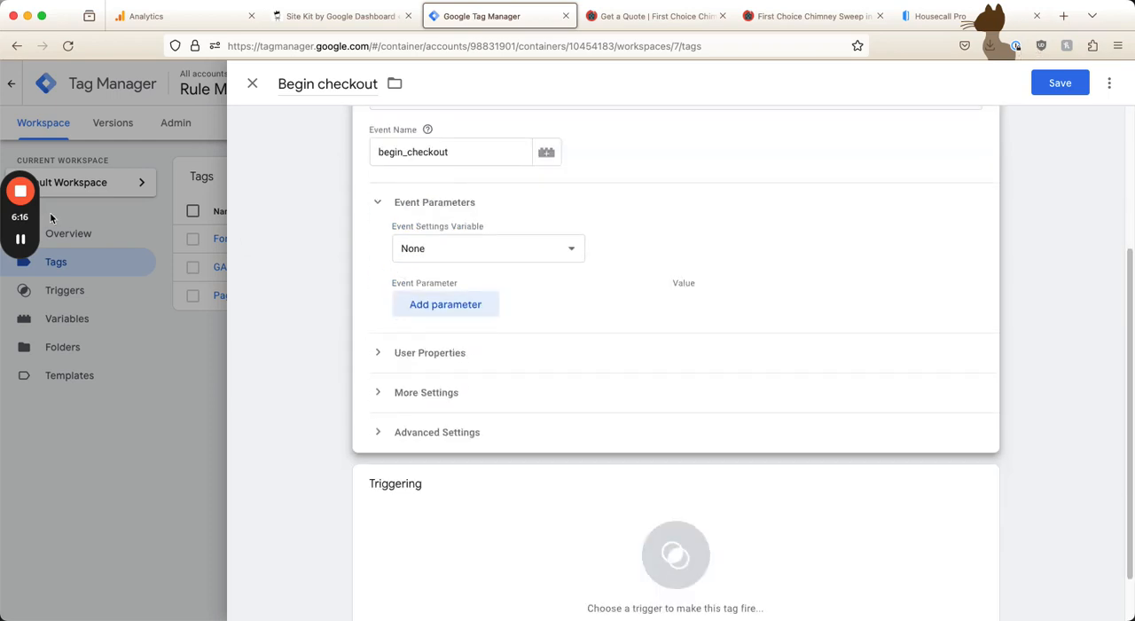
left_click(425, 304)
left_click(459, 304)
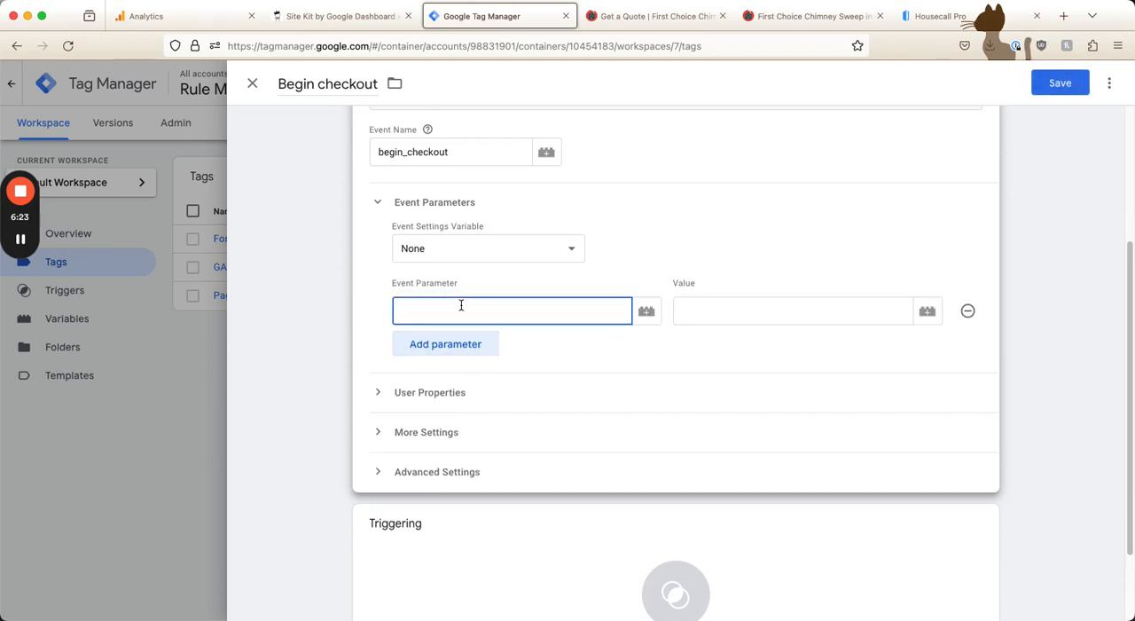
type("begin_checkout")
key("Tab")
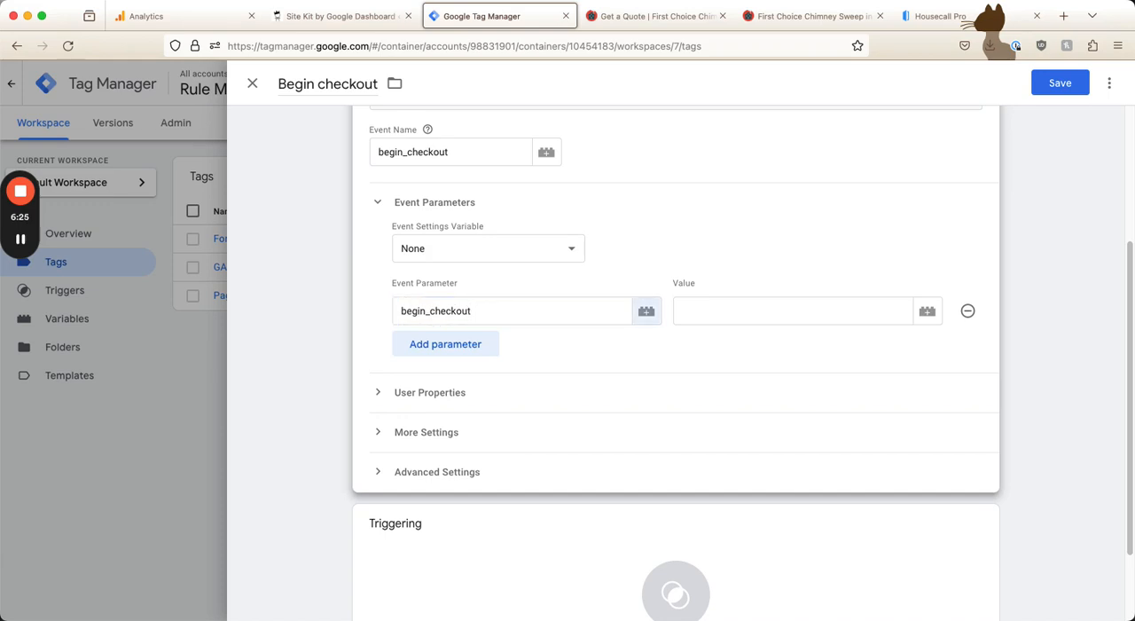
key("Tab")
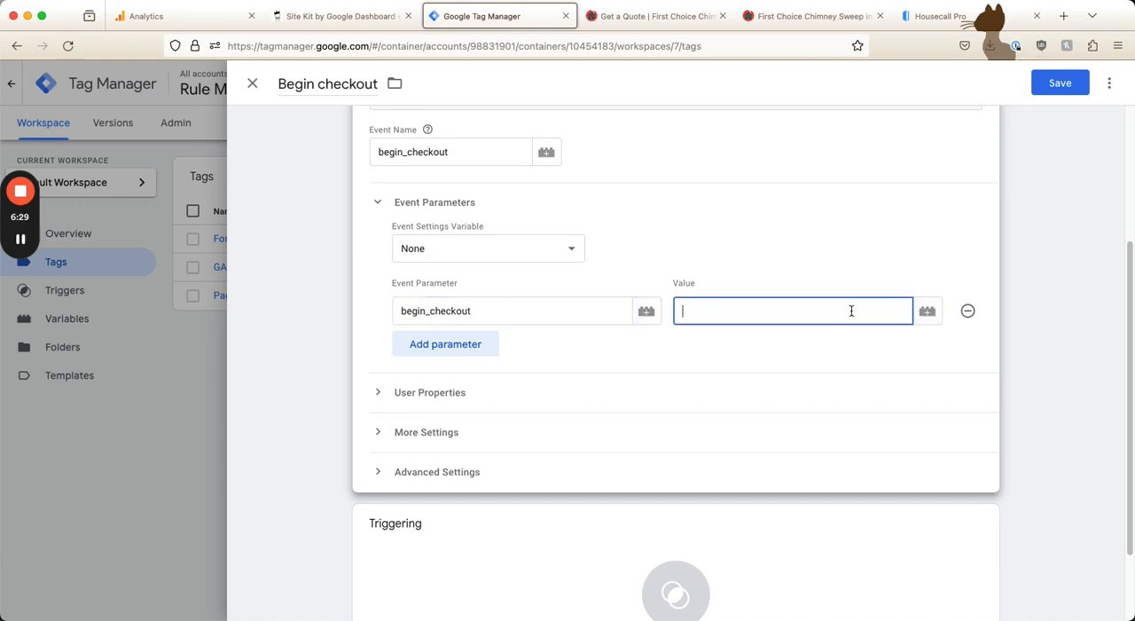
Set the begin_checkout parameter's value to the built-in Click URL variable
left_click(927, 317)
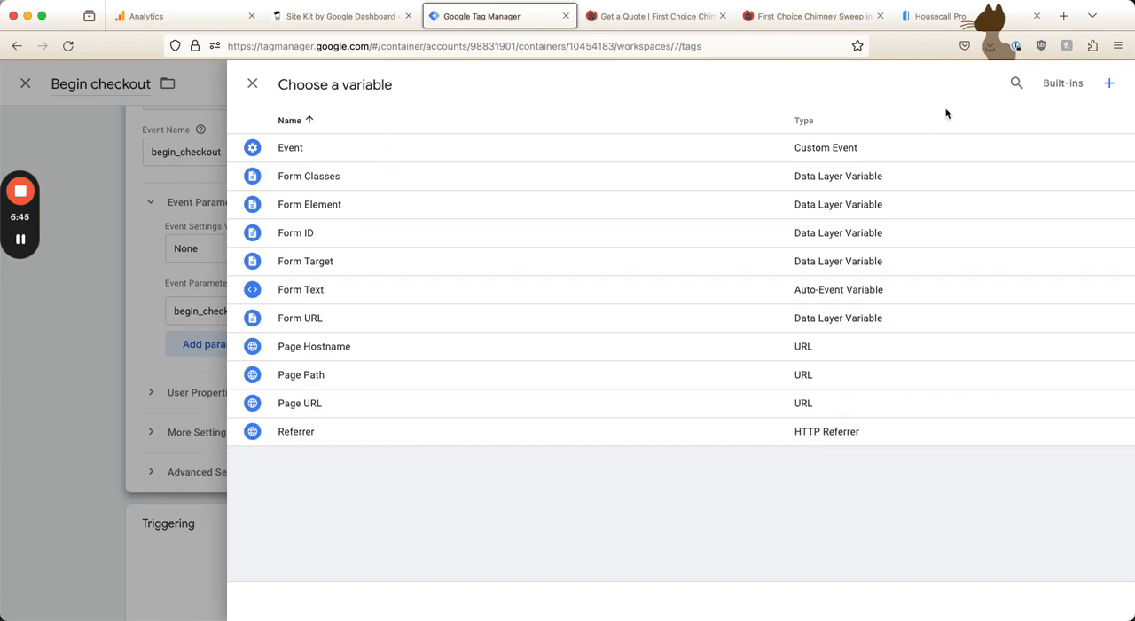
left_click(1073, 89)
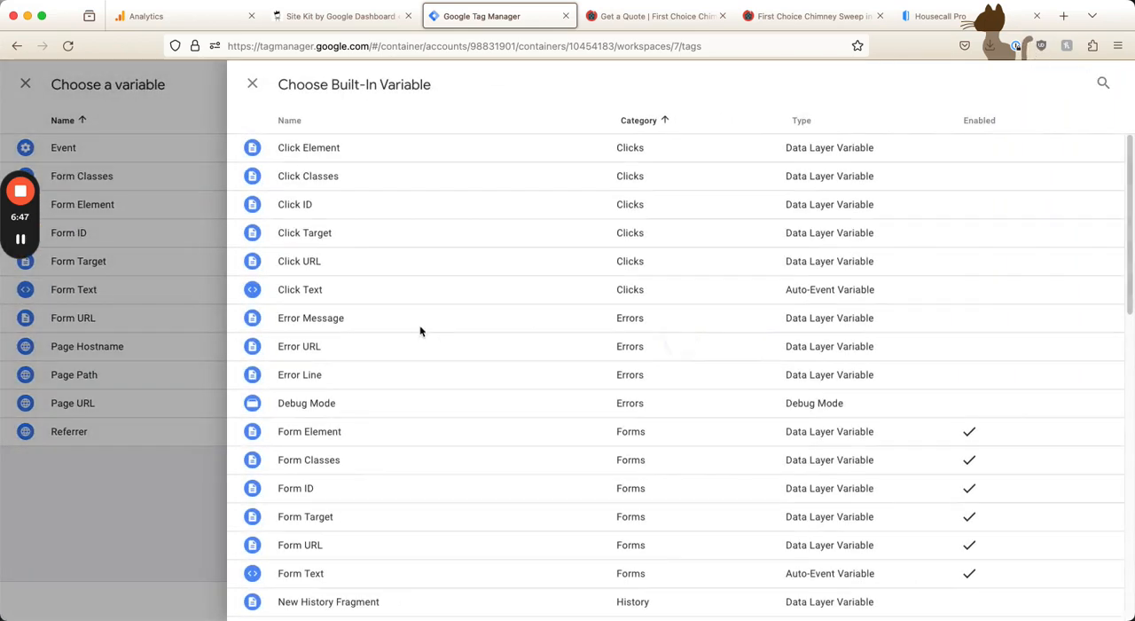
left_click(326, 262)
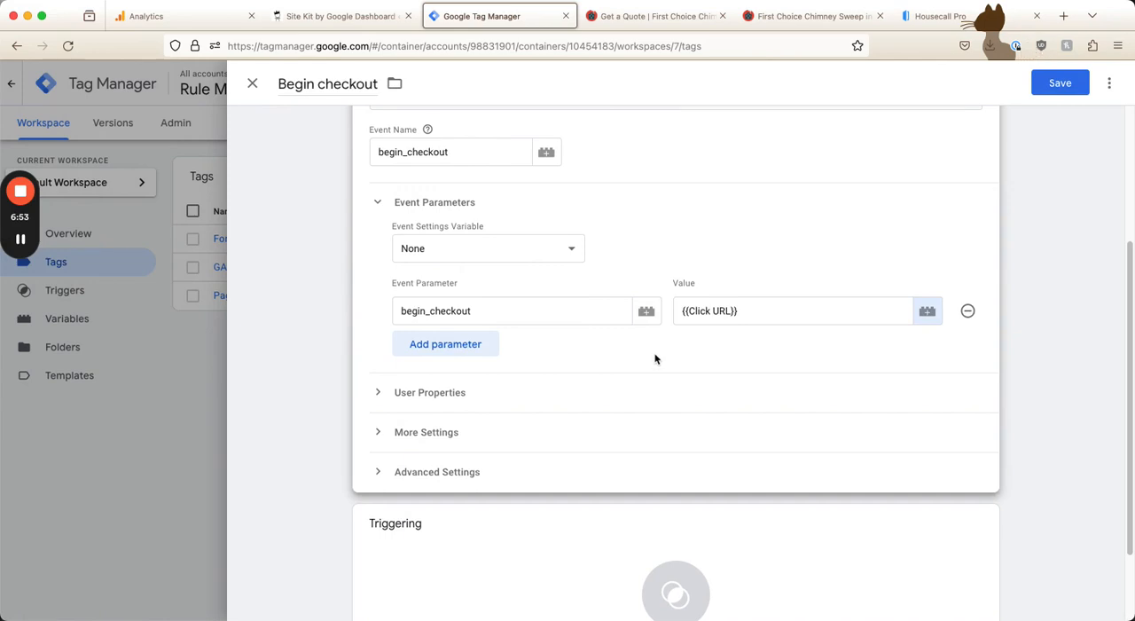
Create a new firing trigger for the tag and name it "Housecall Pro"
scroll(581, 358, "down", 2)
scroll(581, 354, "up", 4)
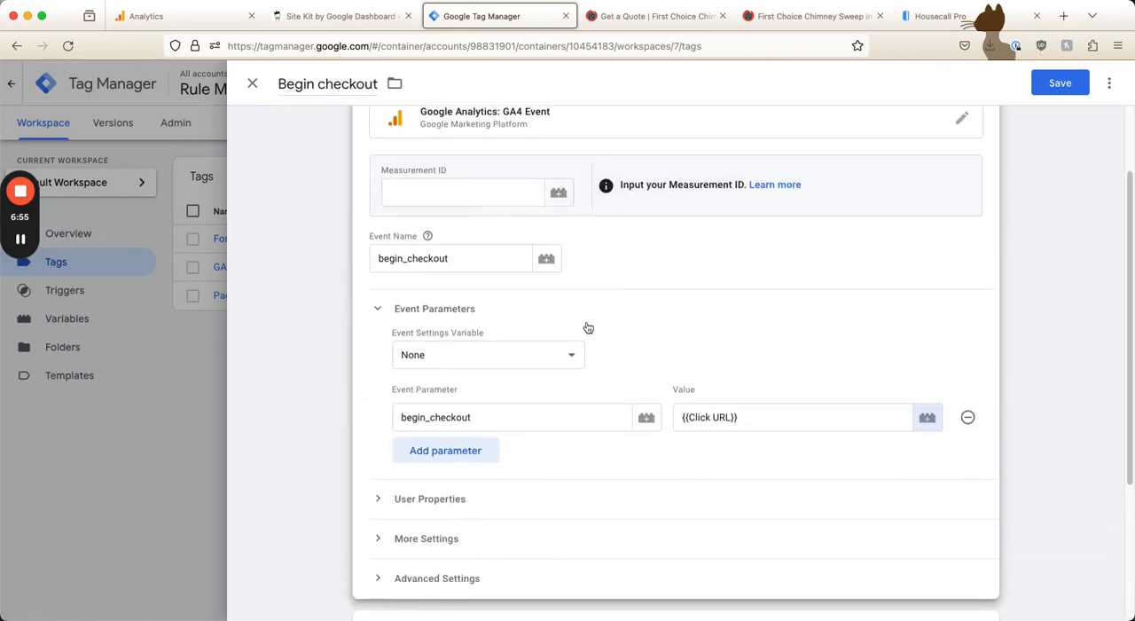
scroll(588, 330, "down", 4)
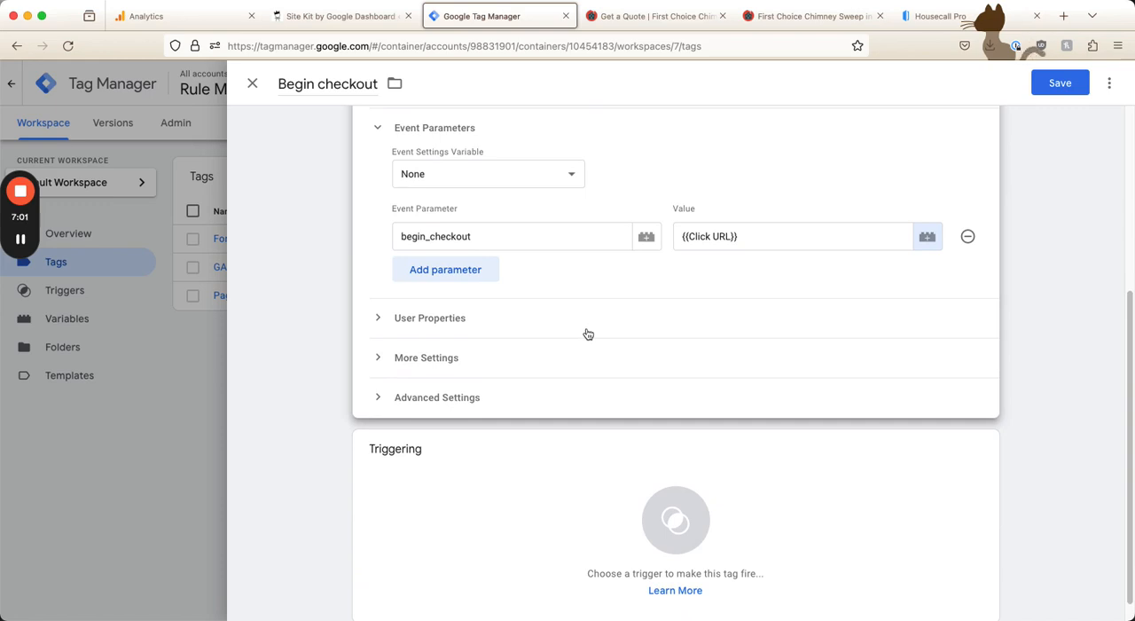
left_click(586, 525)
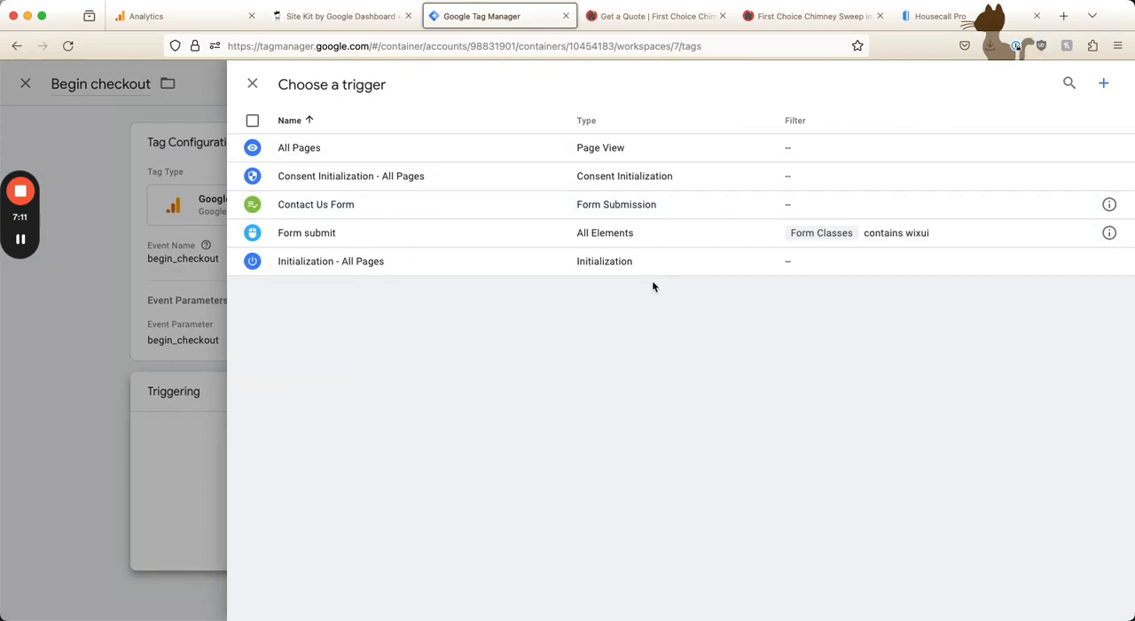
left_click(1103, 82)
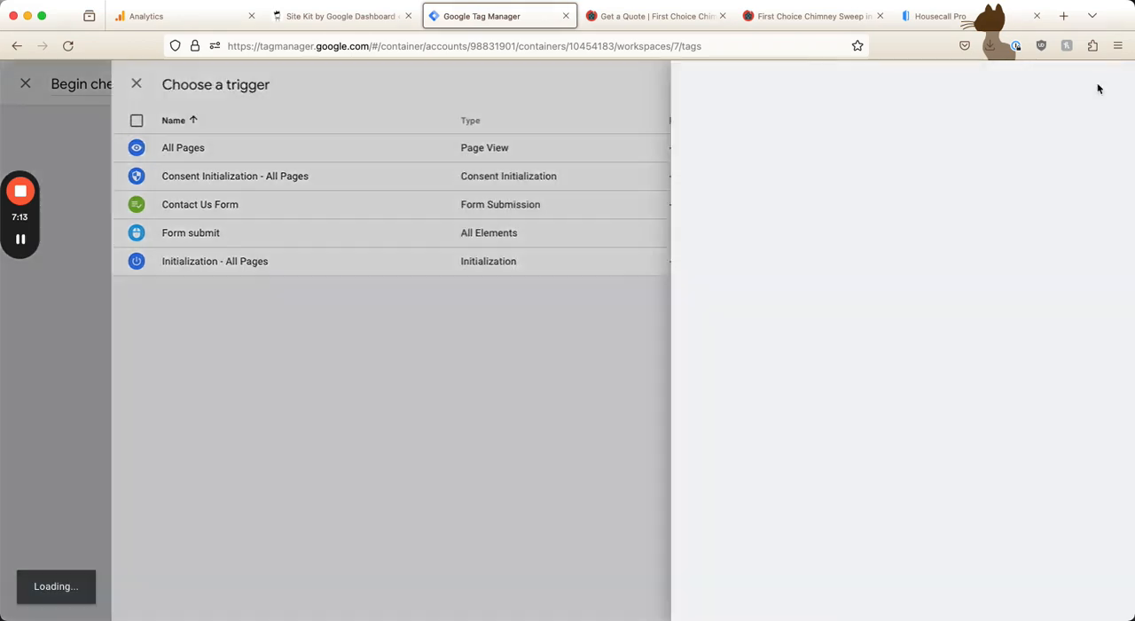
left_click(333, 84)
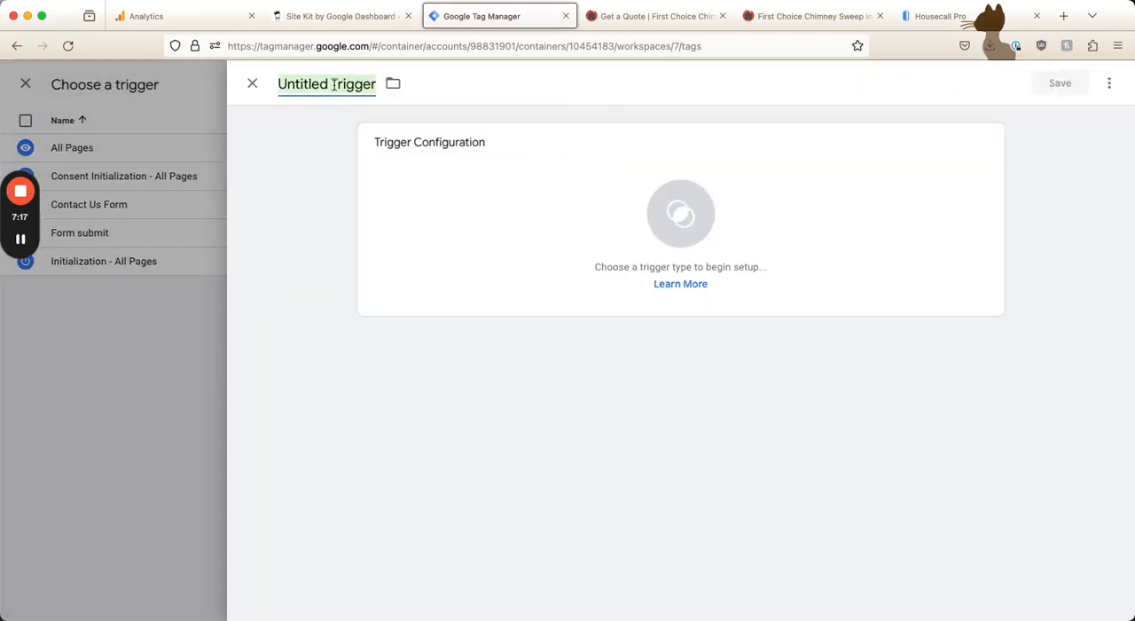
type("Housecall Pro")
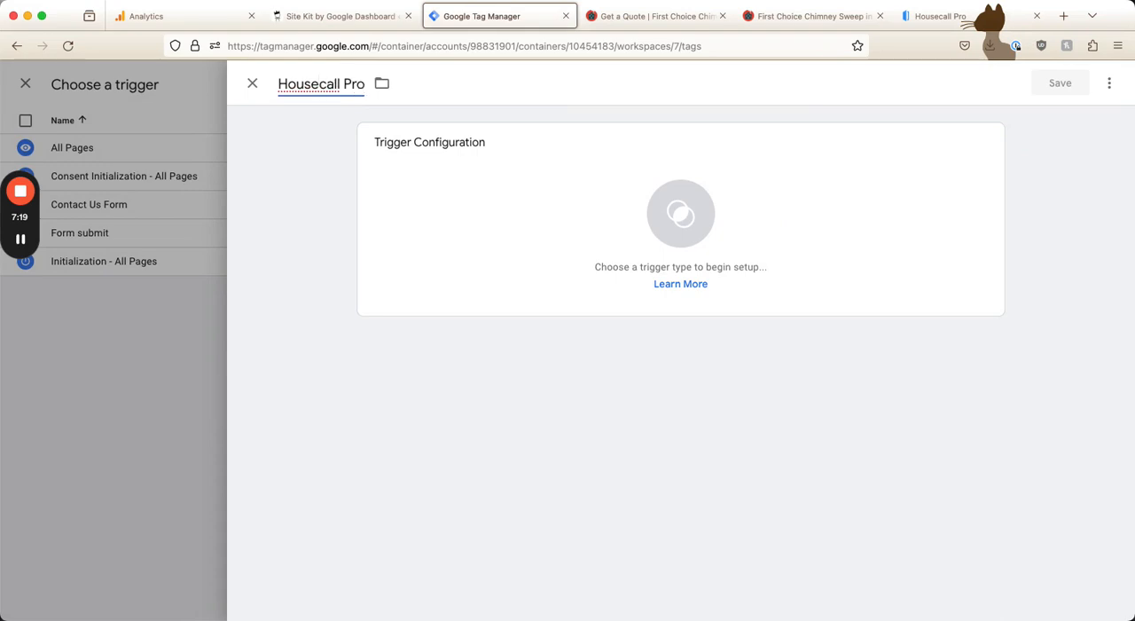
Set the trigger to Click - Just Links, firing on some link clicks where Click URL contains housecall, and save it
left_click(702, 171)
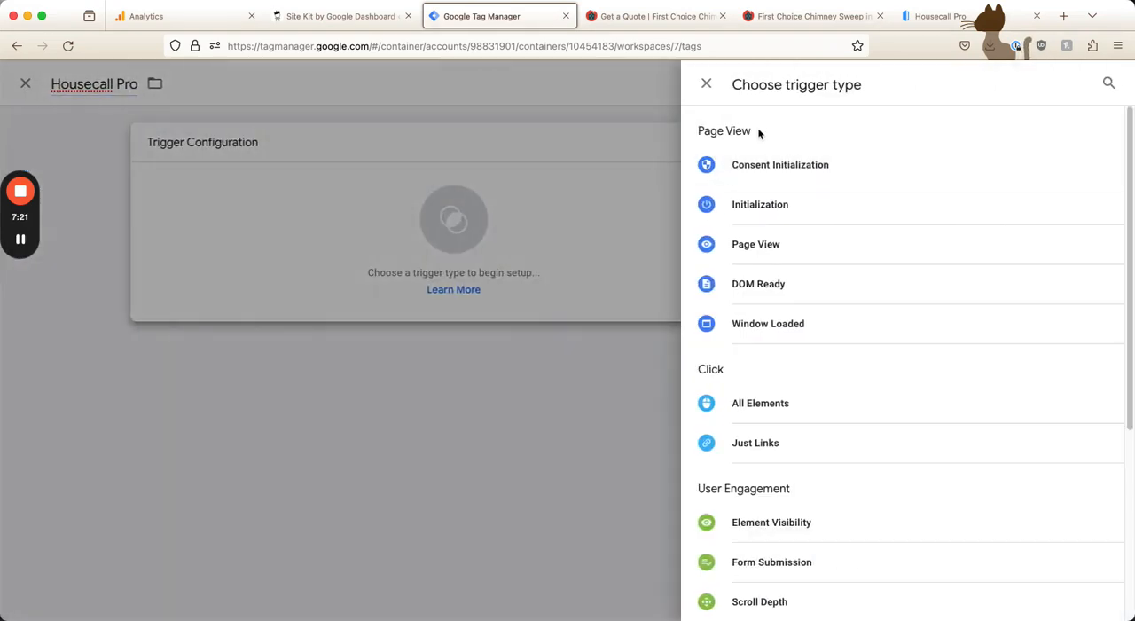
left_click(767, 448)
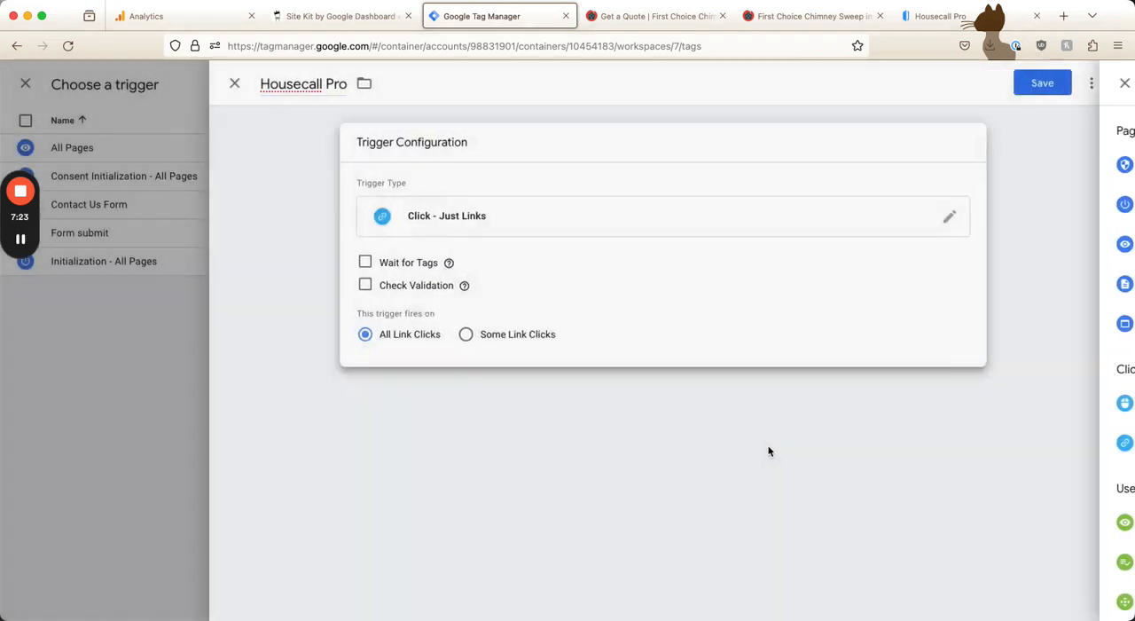
left_click(530, 334)
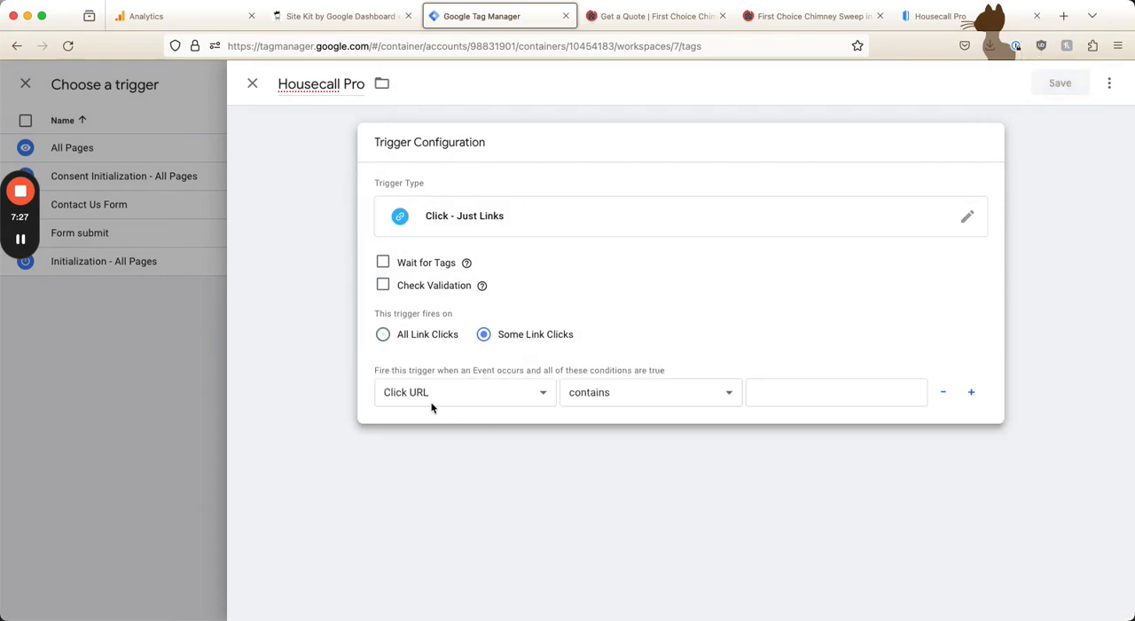
left_click(789, 389)
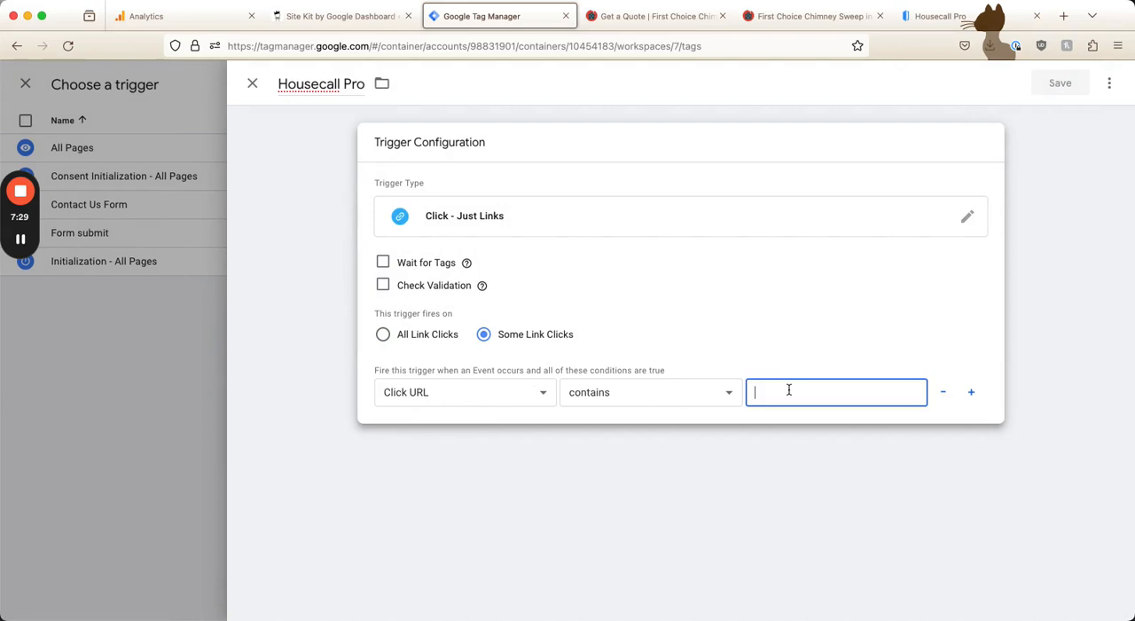
type("housecall")
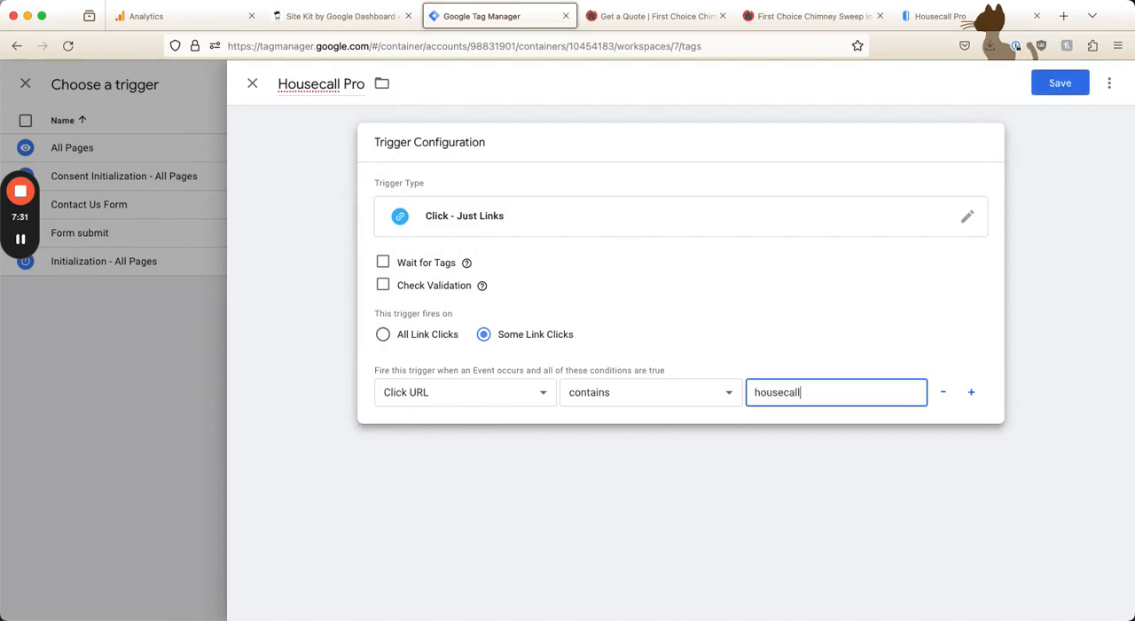
left_click(1042, 88)
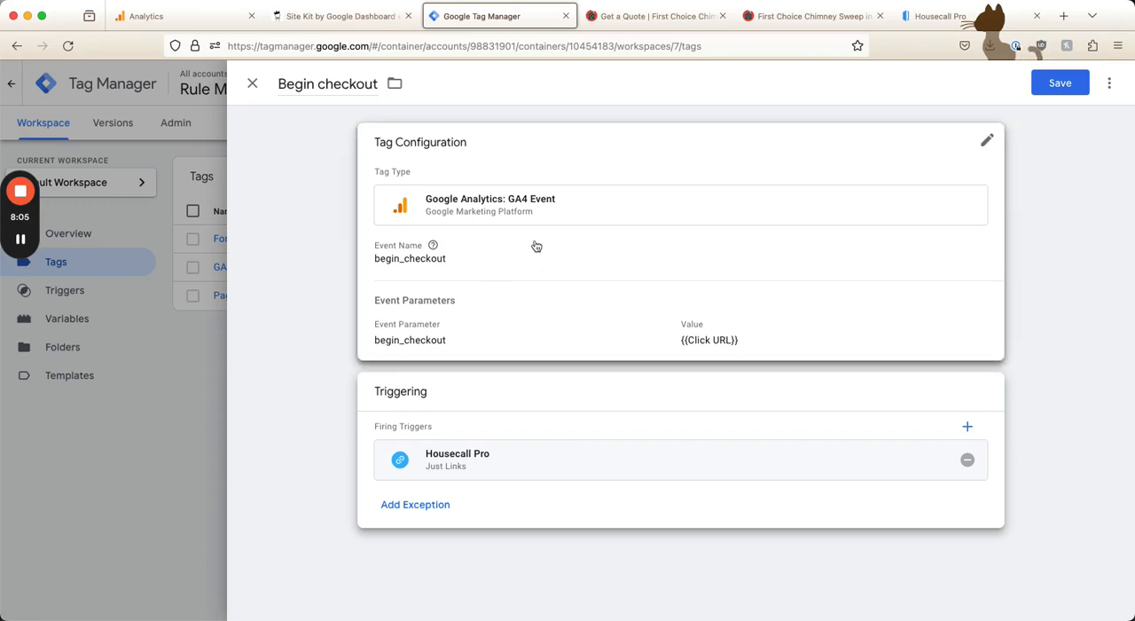
Close the Begin checkout tag, discarding its unsaved changes, and start a new tag
left_click(253, 85)
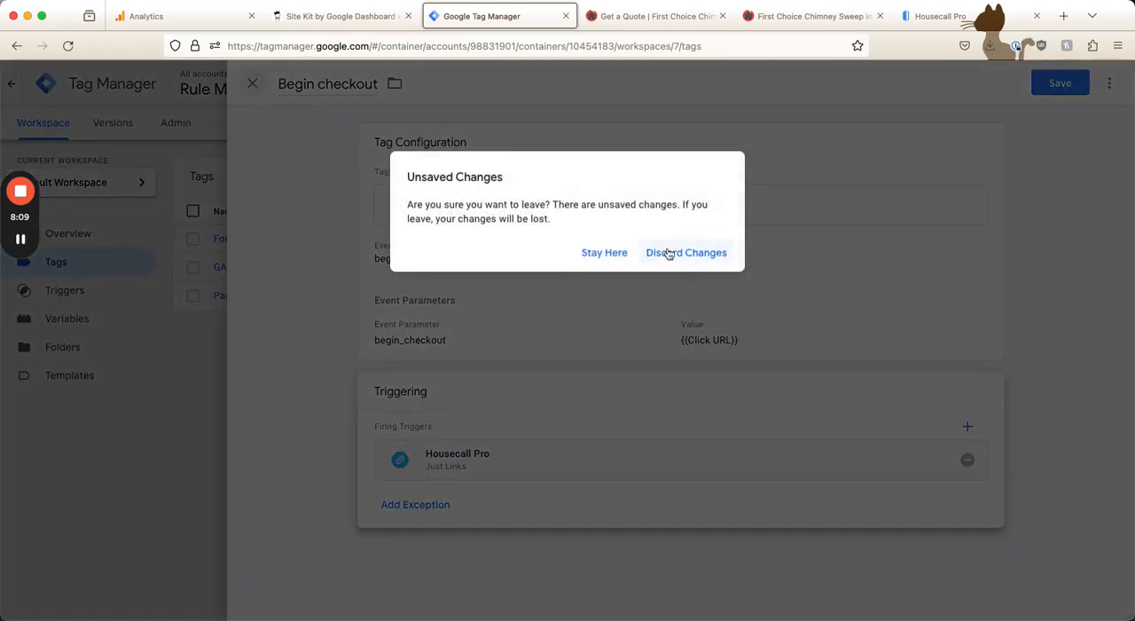
left_click(655, 259)
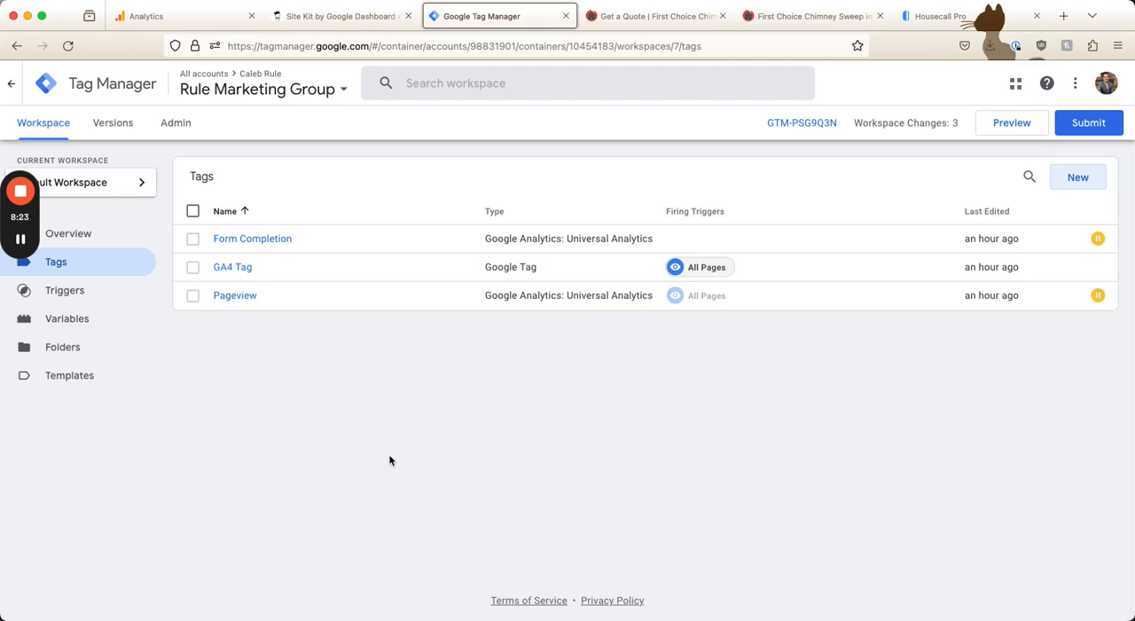
left_click(1077, 178)
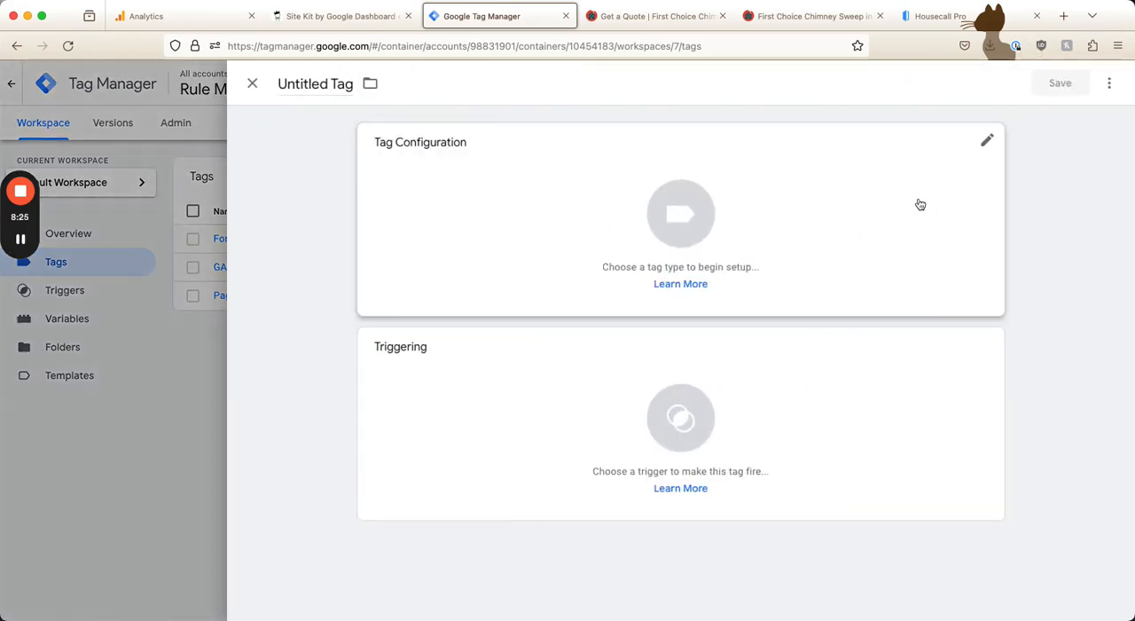
Switch to the Get a Quote page, close the page inspector and look over the form and footer phone link
left_click(709, 21)
scroll(671, 80, "down", 5)
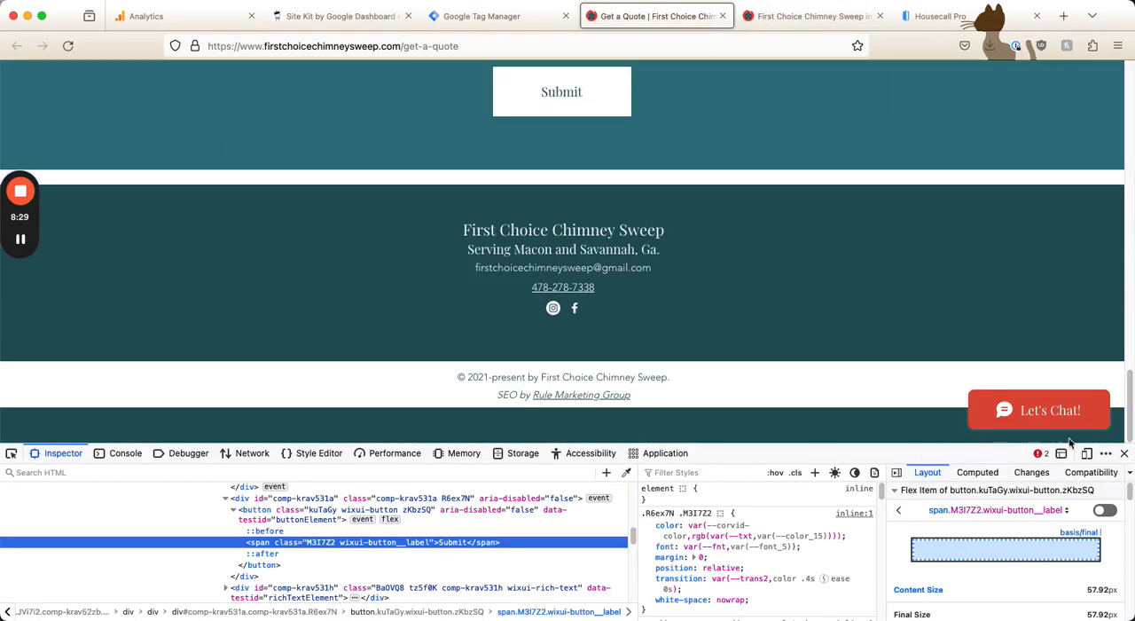
left_click(1123, 453)
scroll(693, 452, "up", 1)
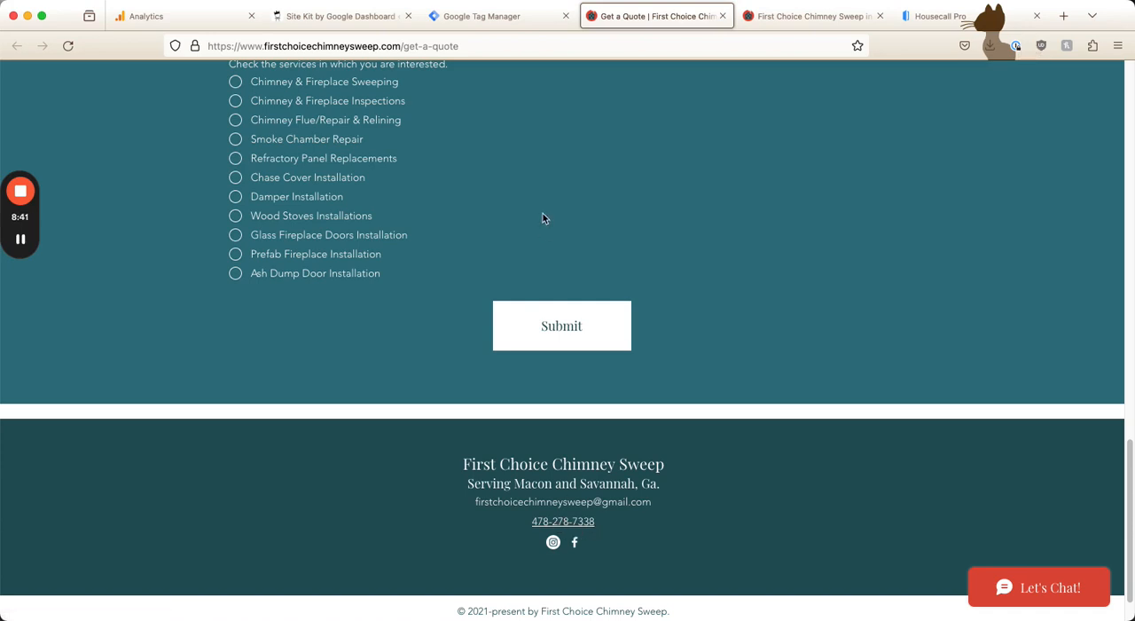
Return to Google Tag Manager, name the new tag "Phone call" and set its type to Google Analytics: GA4 Event
left_click(482, 17)
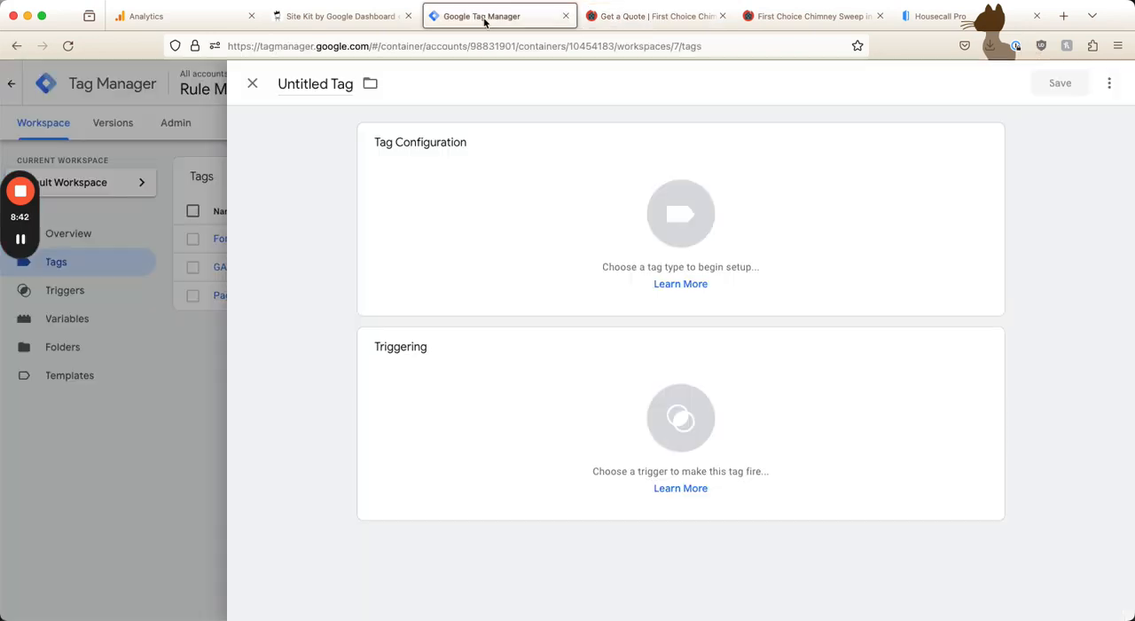
left_click(313, 82)
type("Phone call")
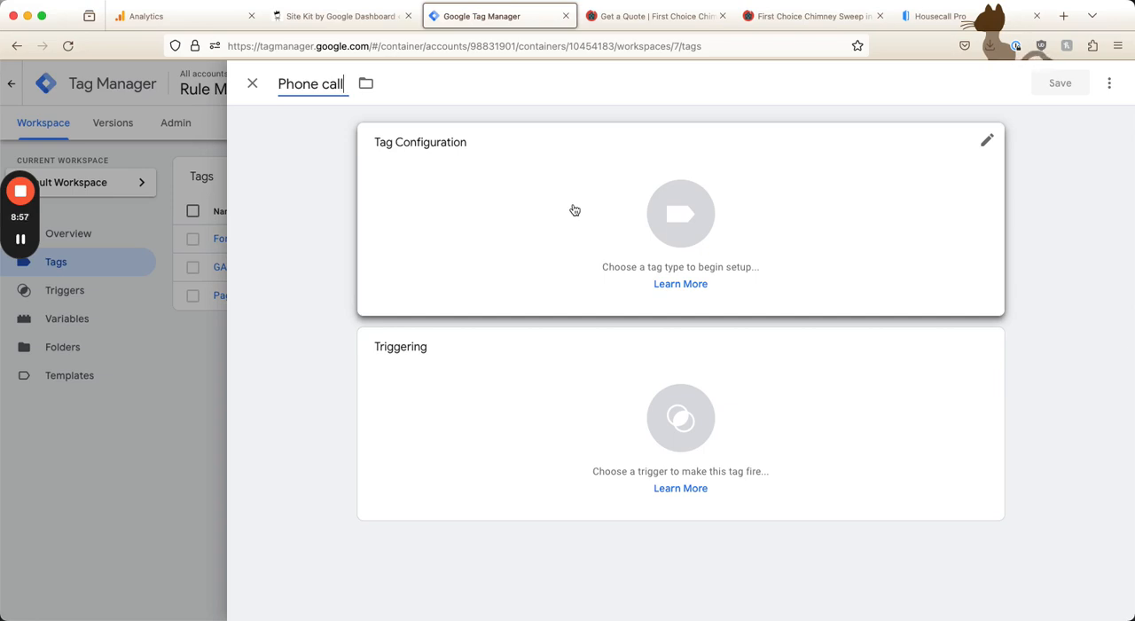
left_click(574, 206)
left_click(806, 205)
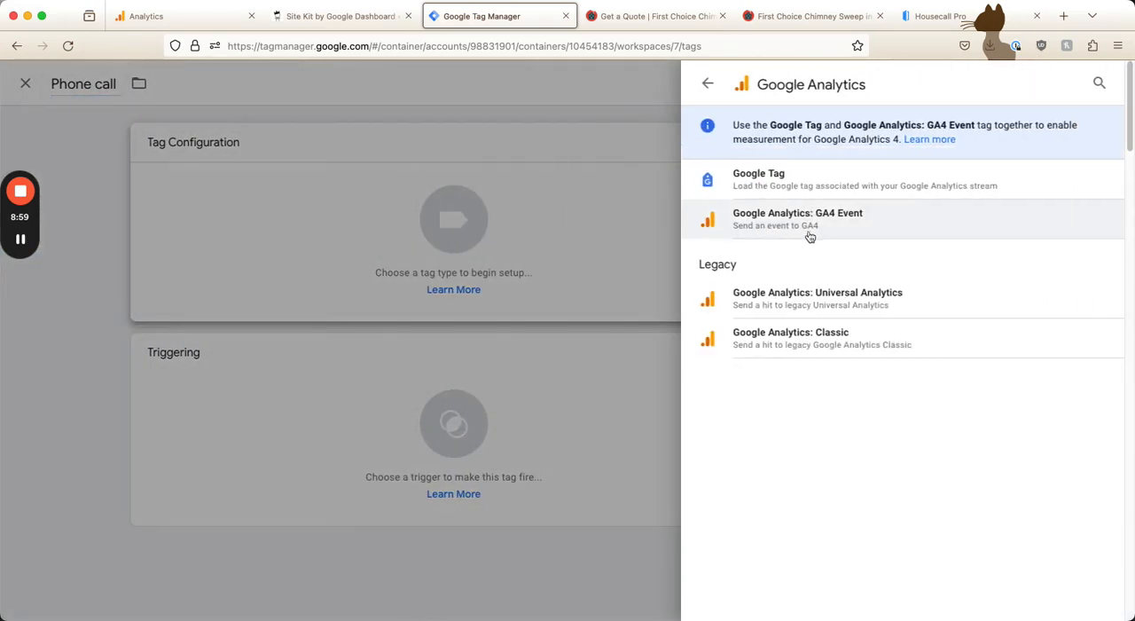
left_click(843, 224)
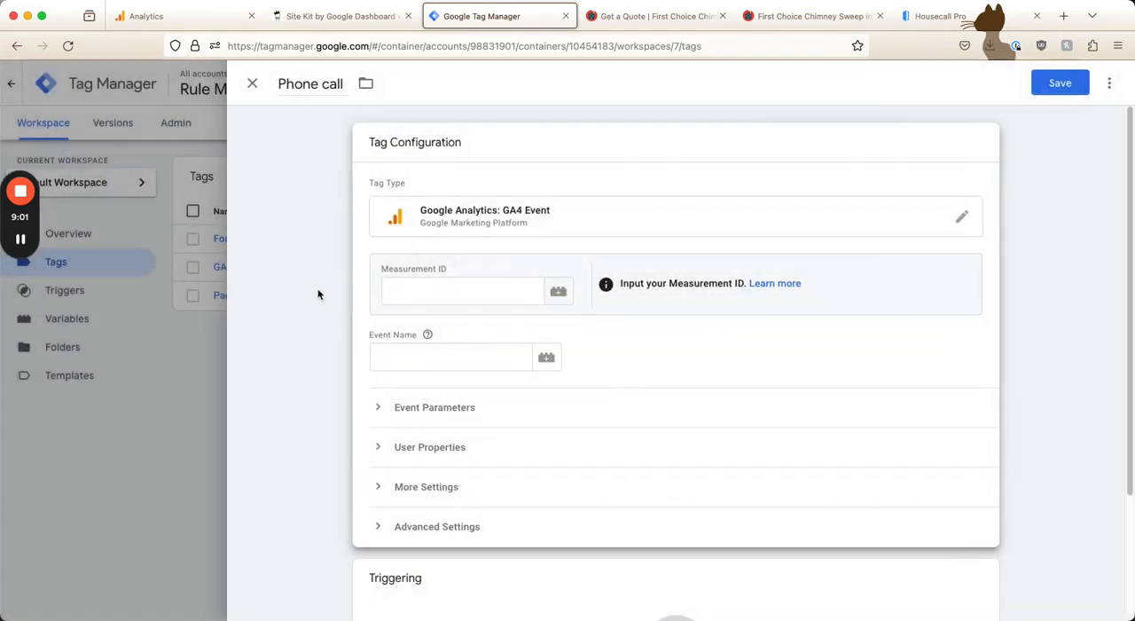
Enter phone_call as the event name and add an event parameter also named phone_call
scroll(440, 298, "down", 3)
left_click(418, 225)
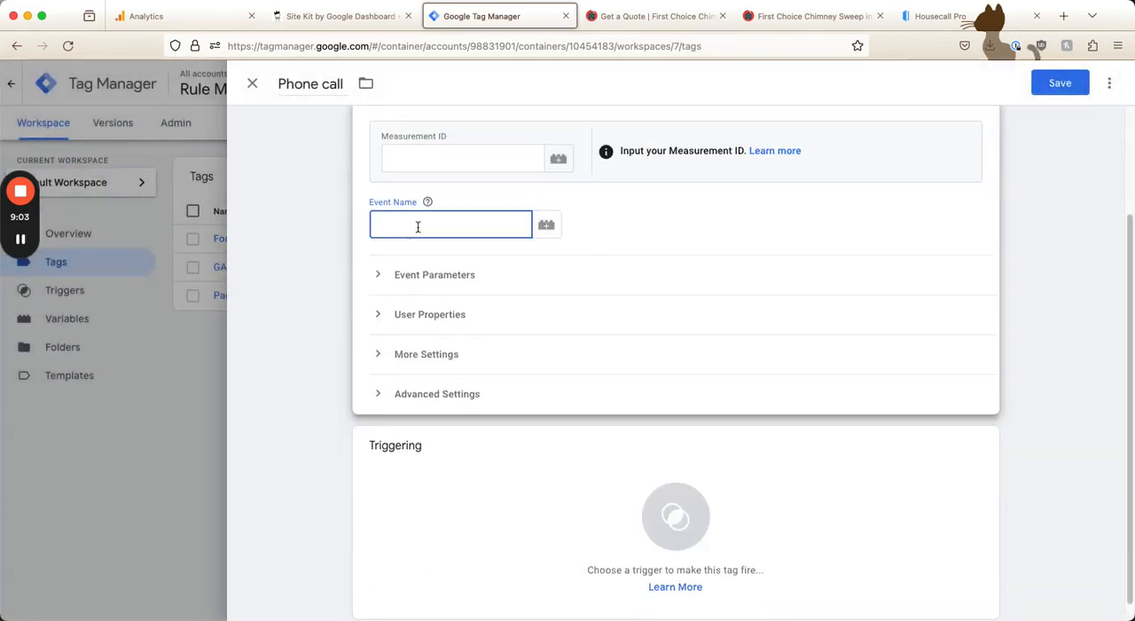
type("phone_call")
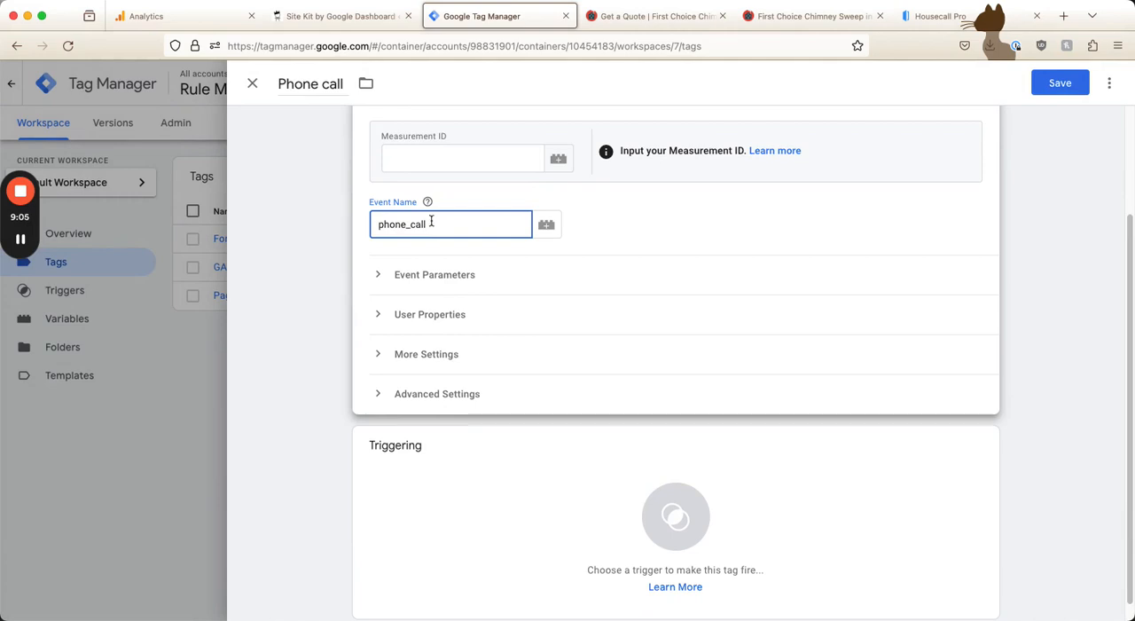
left_click(436, 275)
left_click(448, 373)
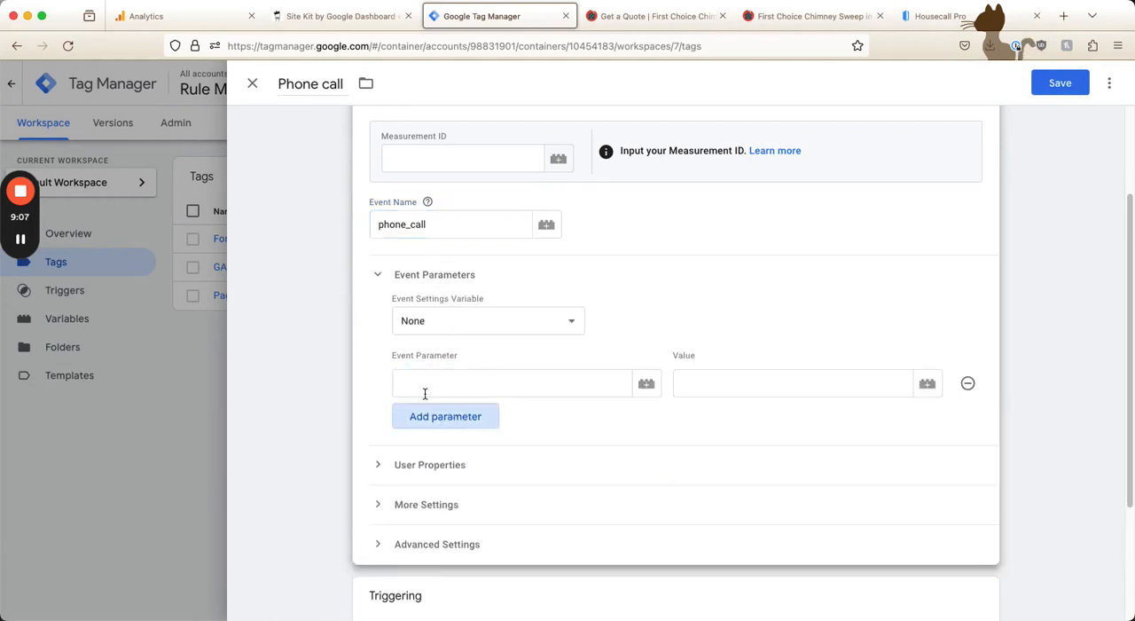
left_click(444, 382)
type("phone")
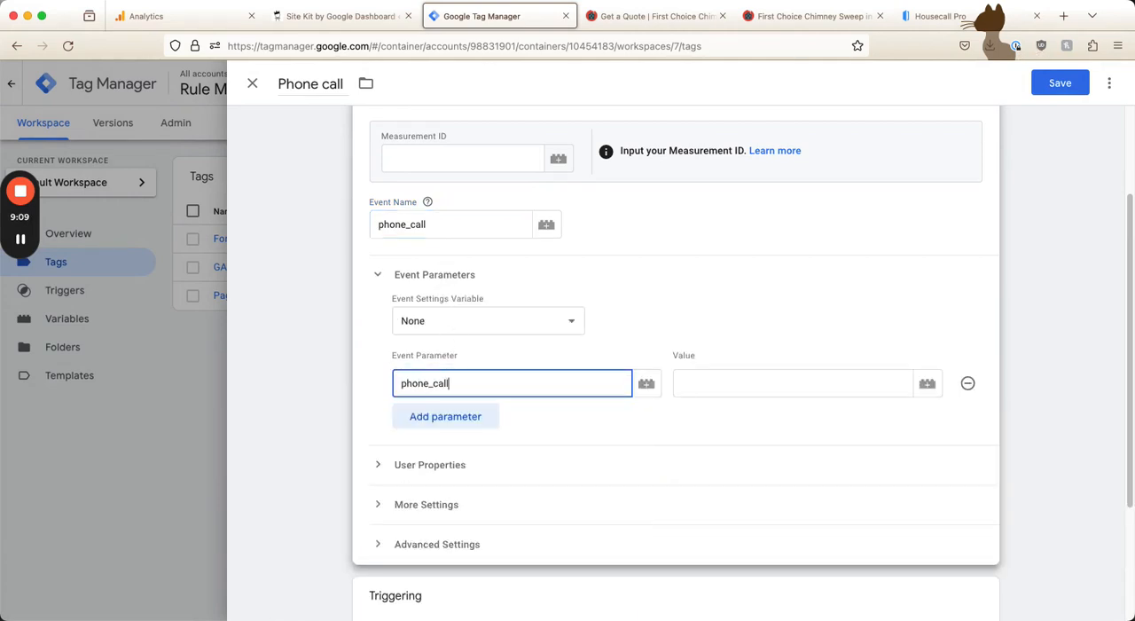
type("_call")
Set the phone_call parameter's value to the Click URL variable
left_click(919, 383)
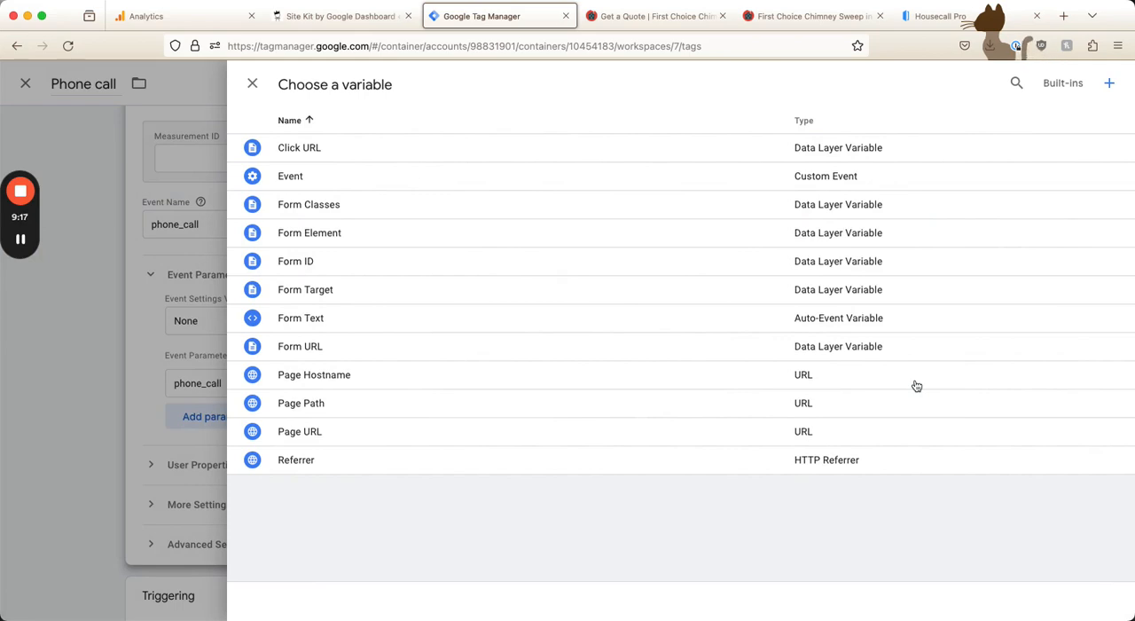
left_click(367, 149)
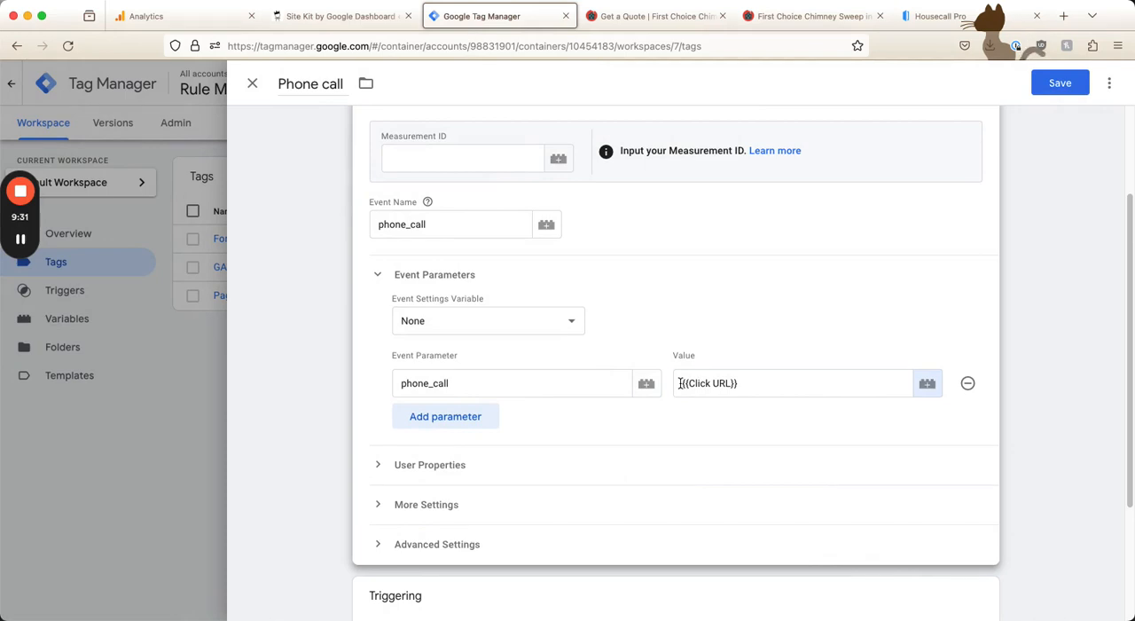
left_click_drag(680, 384, 760, 385)
left_click(719, 324)
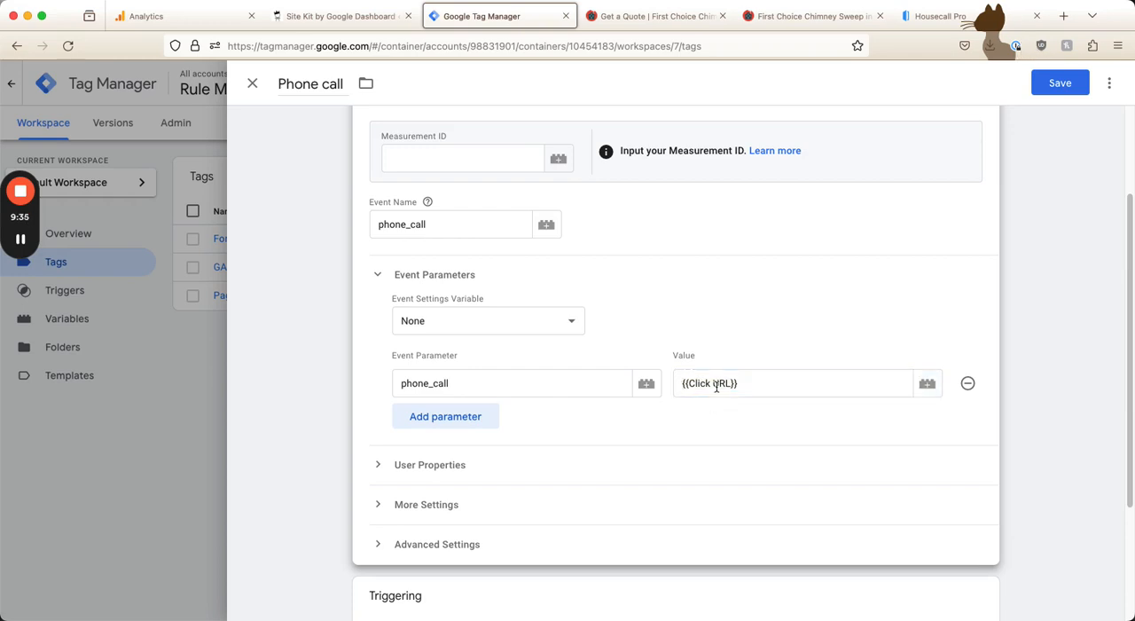
Create a new firing trigger for the Phone call tag and name it "Click to call"
scroll(532, 461, "down", 3)
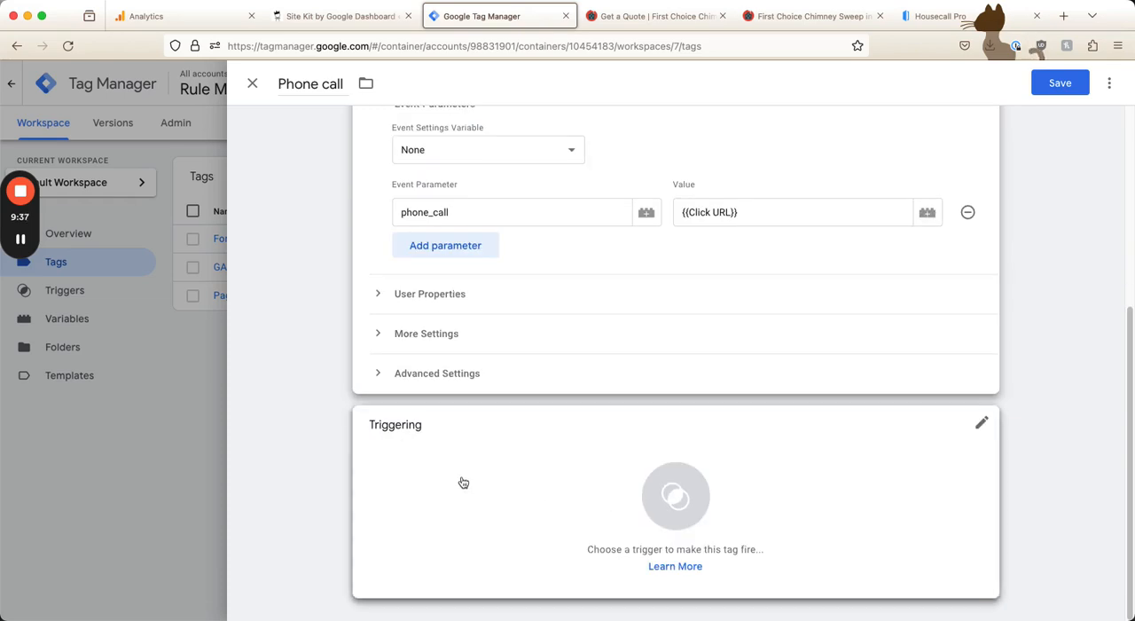
left_click(494, 487)
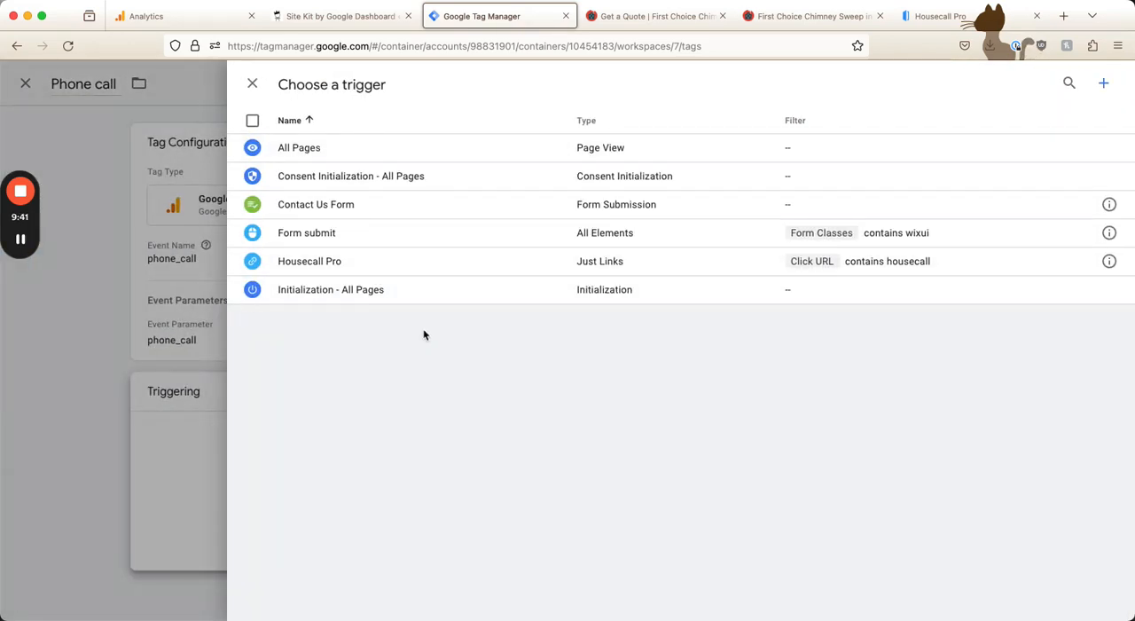
left_click(1103, 83)
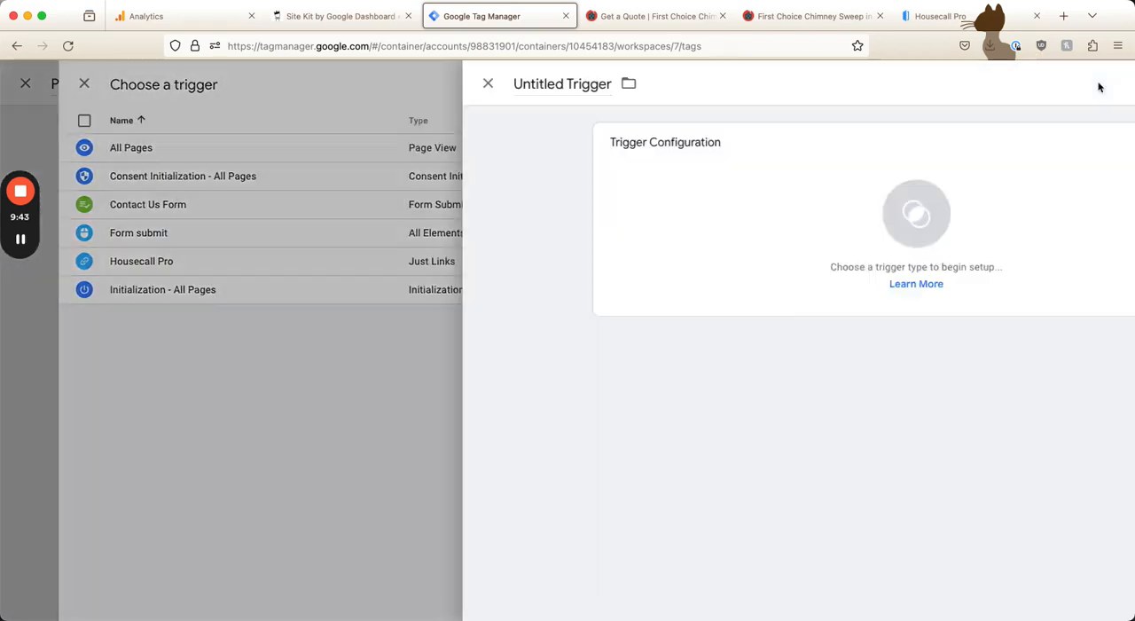
left_click(317, 80)
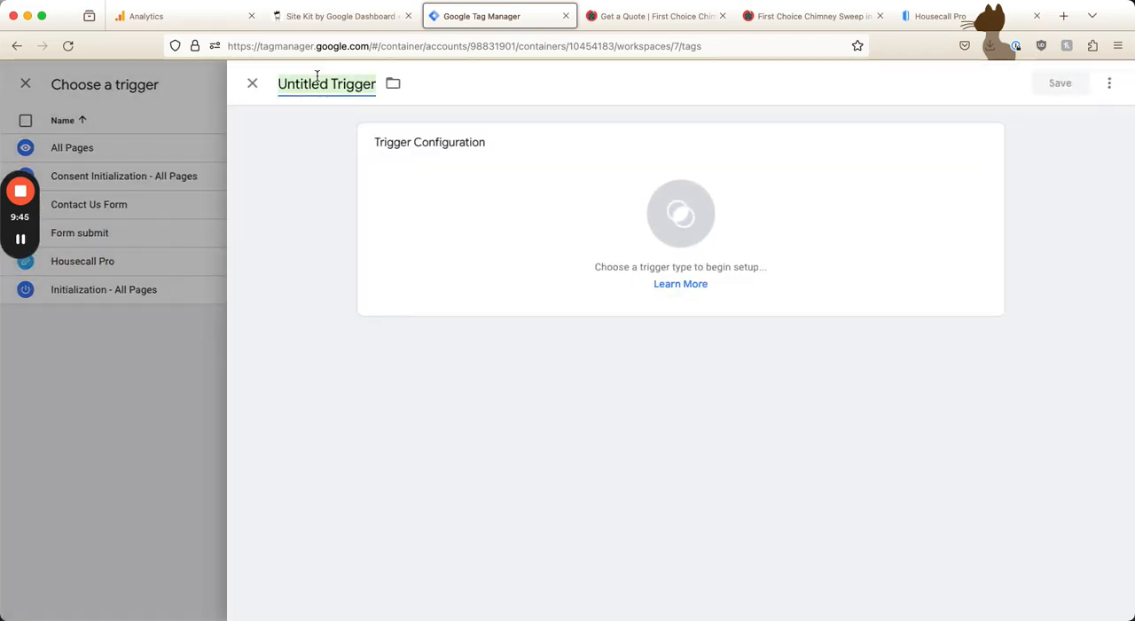
type("Click to cal")
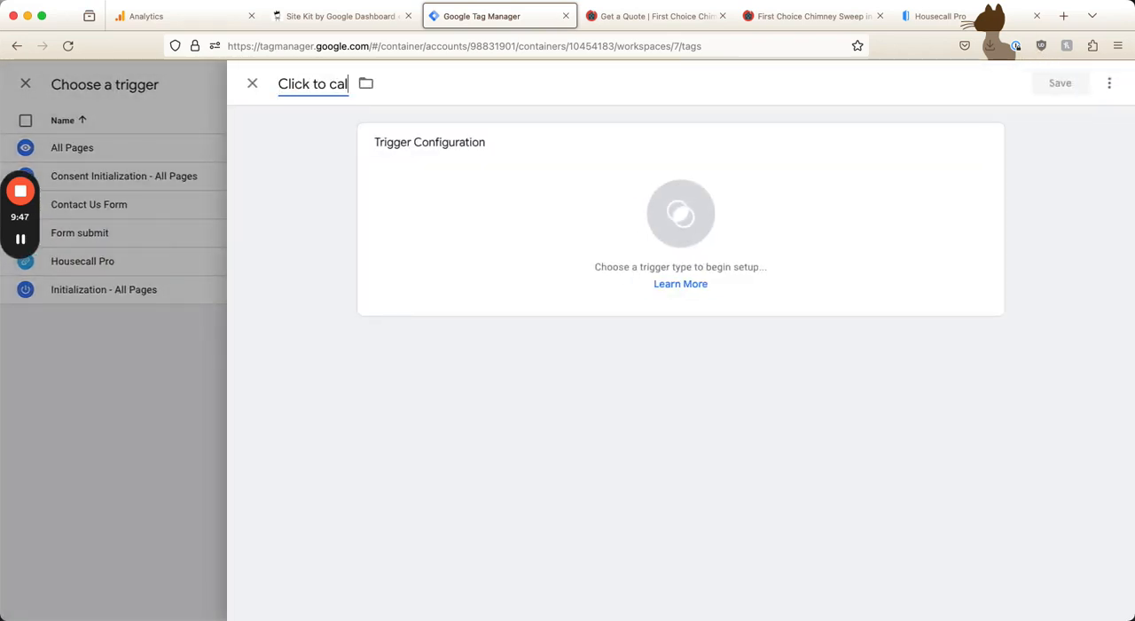
type("l")
Set the trigger type to Click - Just Links and restrict it to some link clicks based on Click URL
left_click(506, 164)
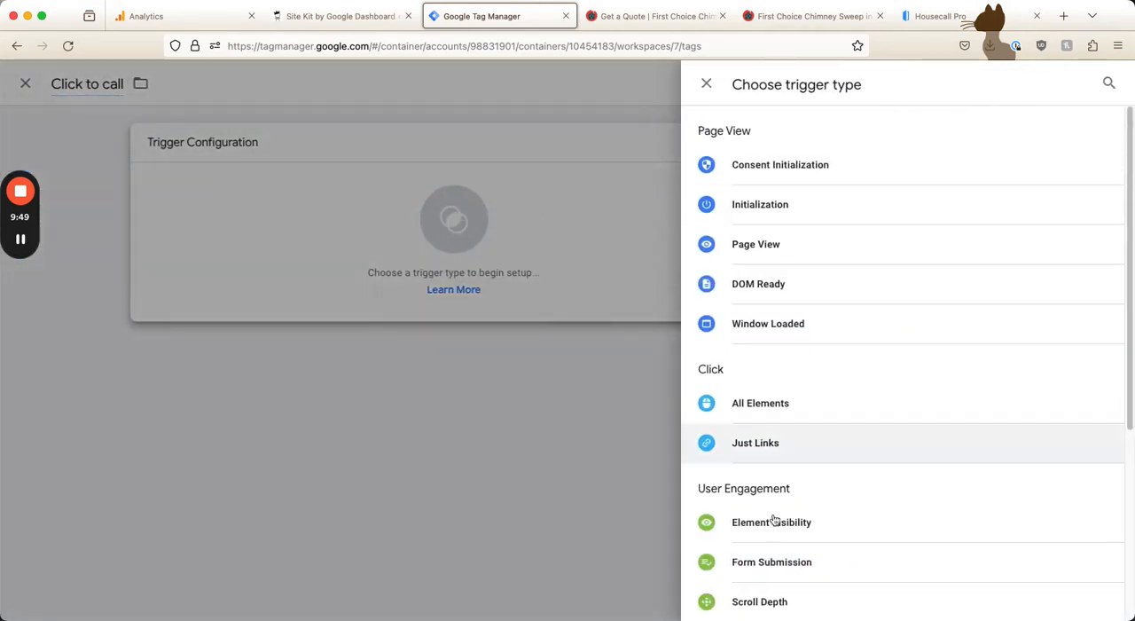
left_click(730, 450)
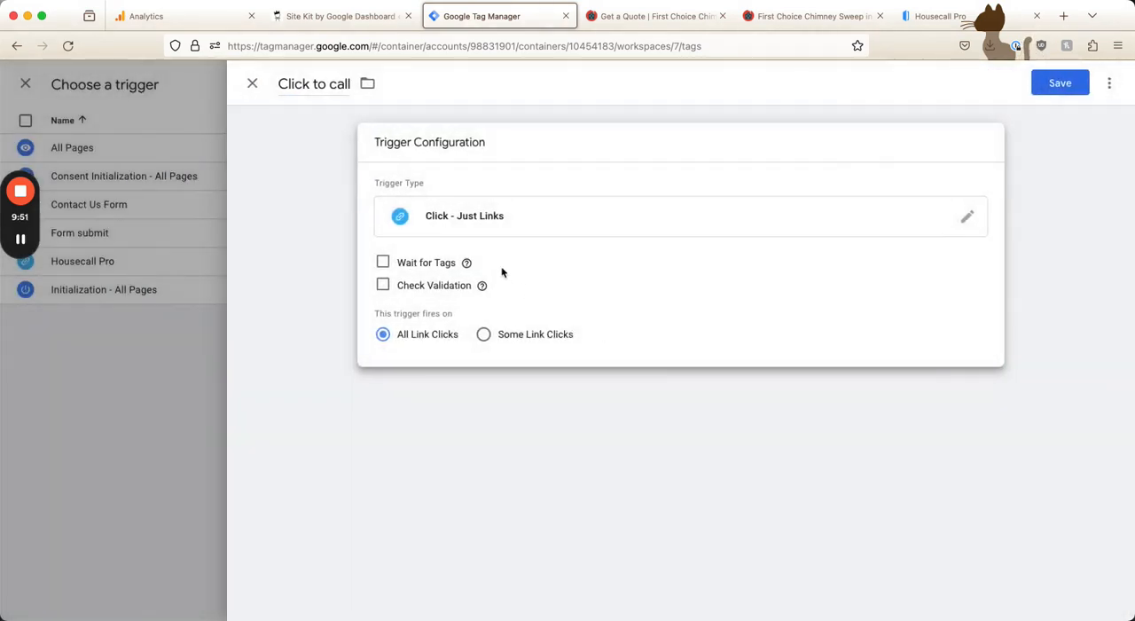
left_click(484, 334)
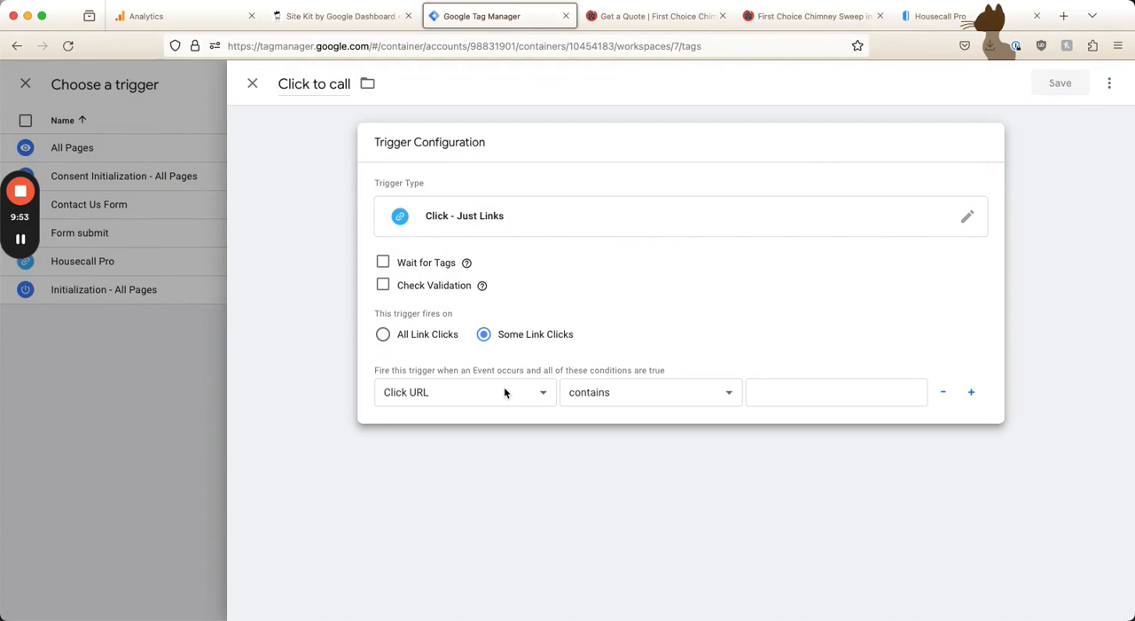
left_click(770, 393)
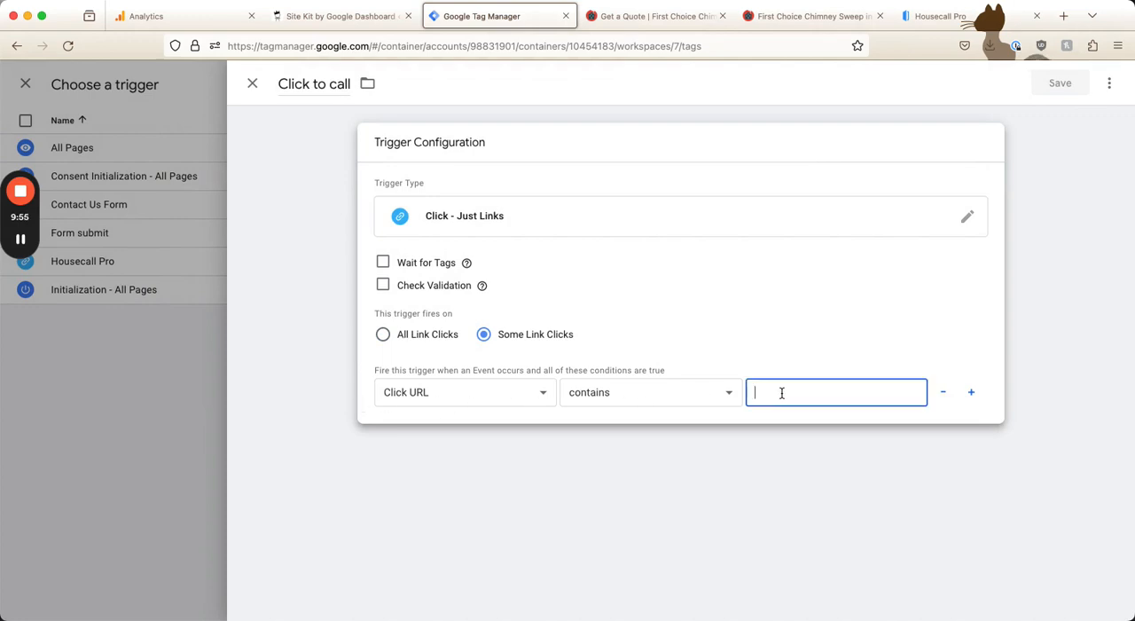
Try mailto: as the text that the Click URL must contain
type("tel")
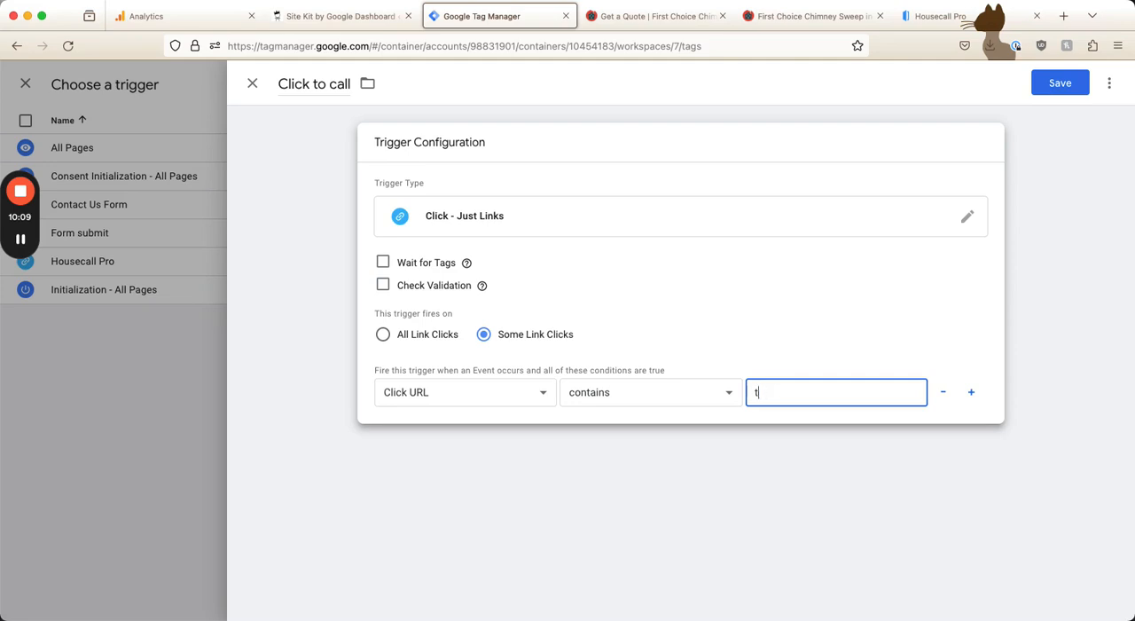
key("BackSpace")
type("mailto:")
Replace the Click URL condition's value with tel: and save the trigger
left_click_drag(795, 398, 740, 391)
type("tel:")
left_click(1040, 89)
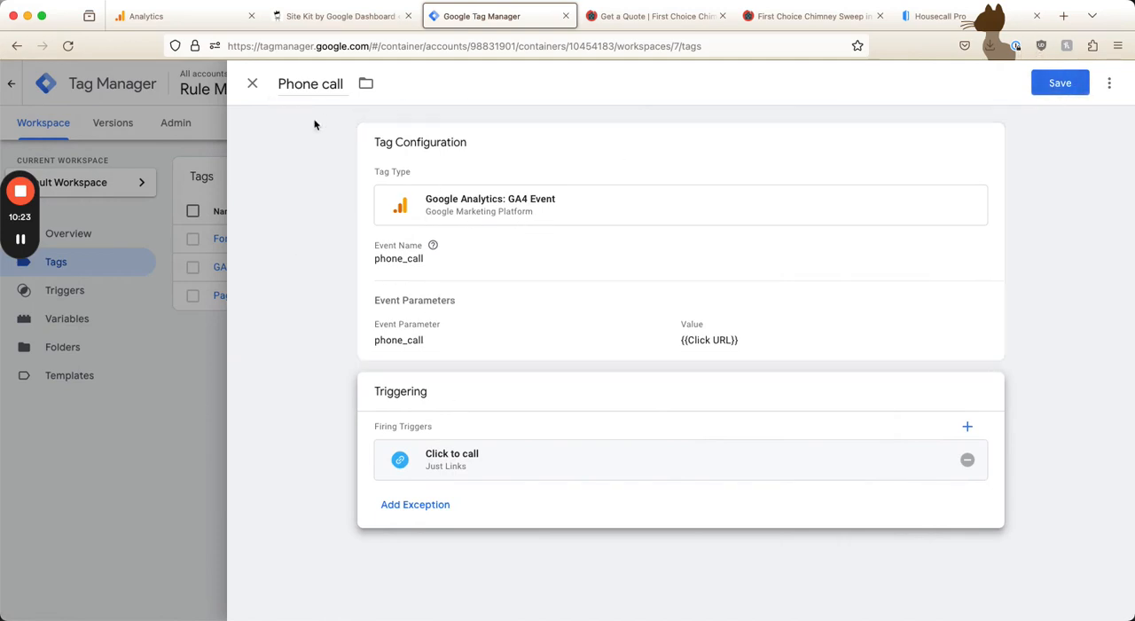
Close the Phone call tag and discard its unsaved changes
left_click(252, 84)
left_click(656, 254)
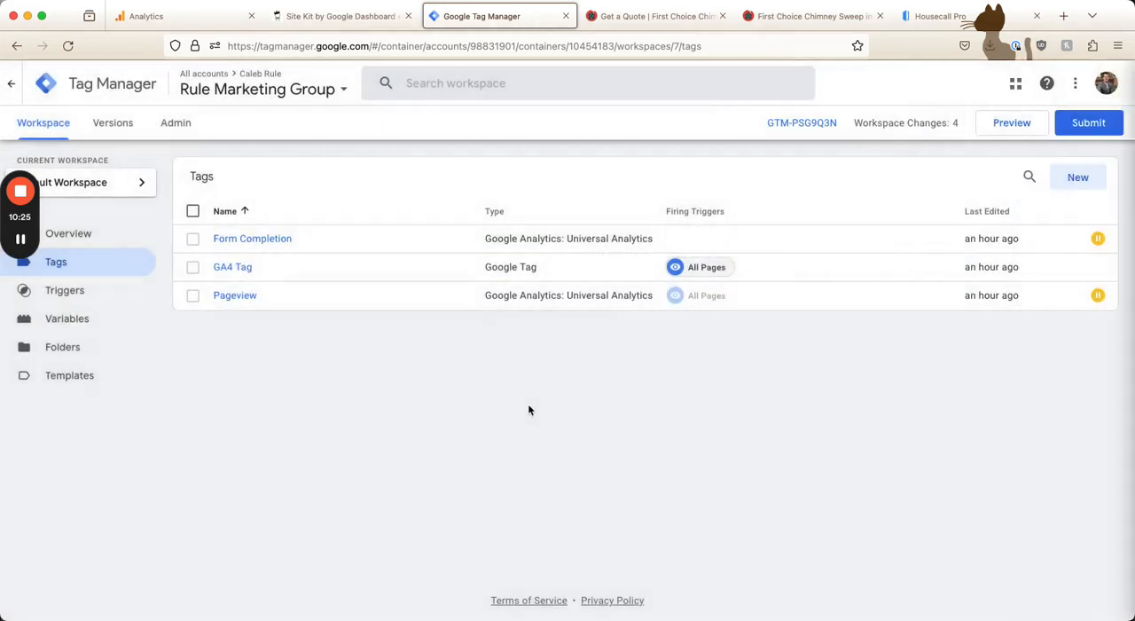